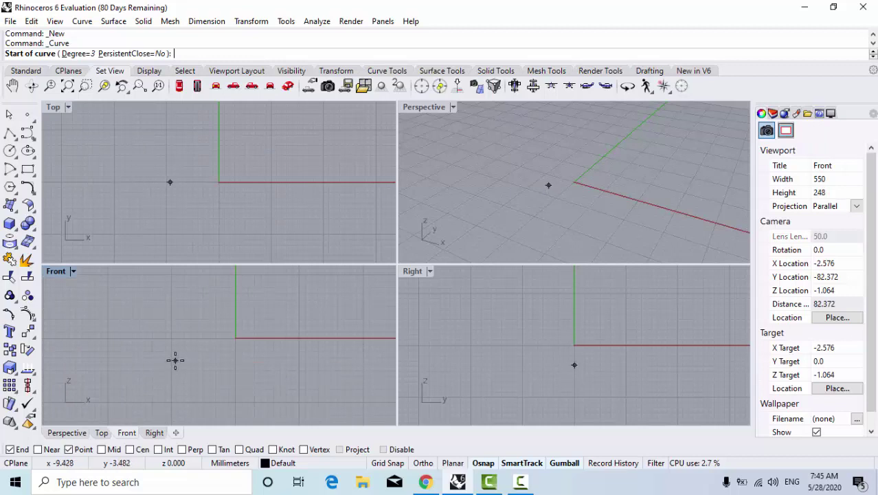
Draw a freeform degree-3 control-point curve in the Front view, waving across the origin and rising steeply at its positive X end
click(175, 359)
click(203, 332)
click(219, 334)
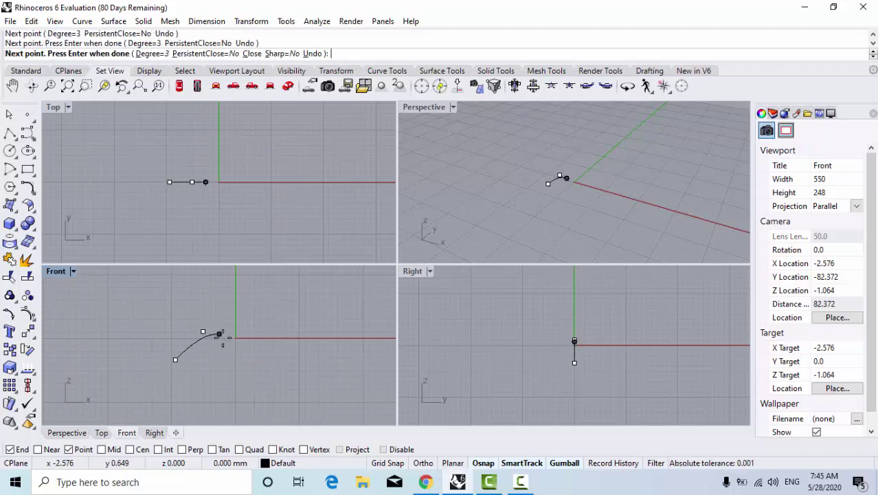
click(232, 345)
click(247, 341)
click(260, 328)
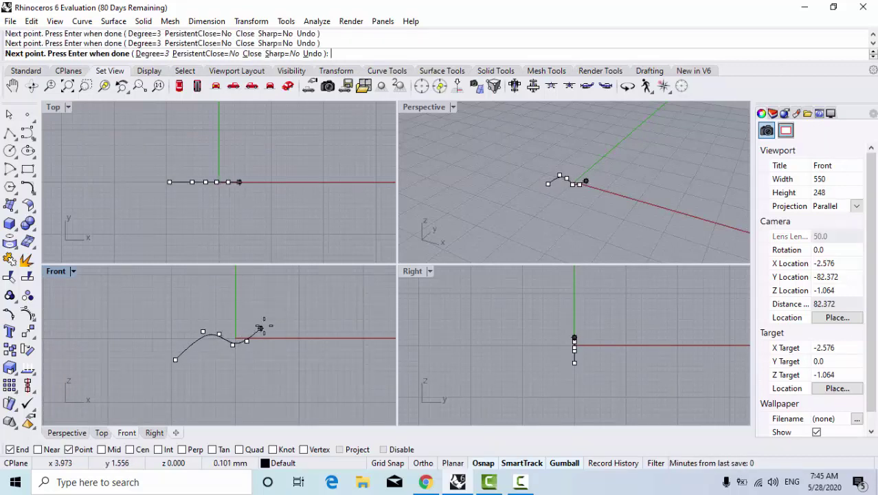
click(285, 295)
click(289, 276)
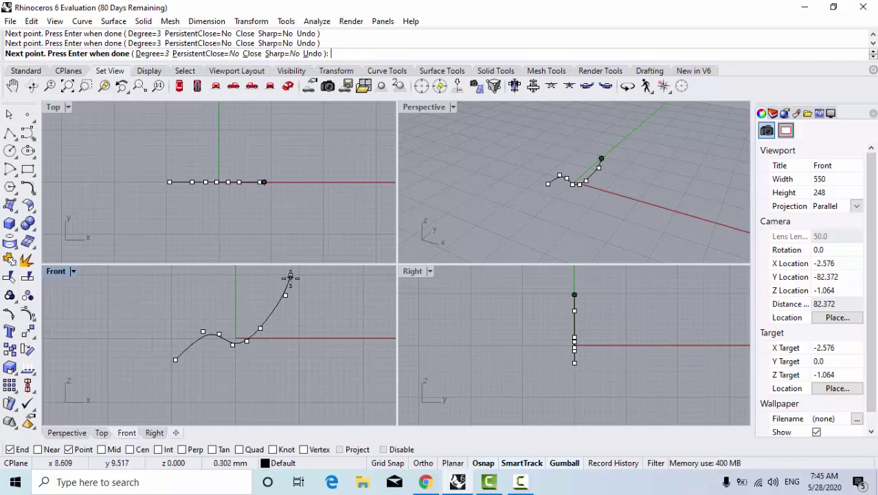
key(Return)
scroll(283, 321, down, 2)
mouse_move(268, 338)
right_down()
mouse_move(288, 350)
mouse_move(273, 345)
right_up()
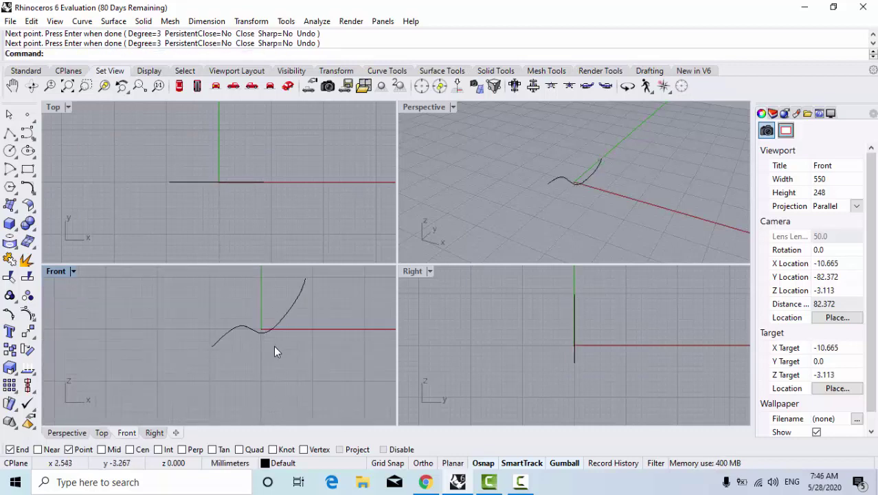
scroll(259, 343, up, 2)
Draw a circle centred on the origin in the Top view with a diameter of about 9.6 mm
click(15, 151)
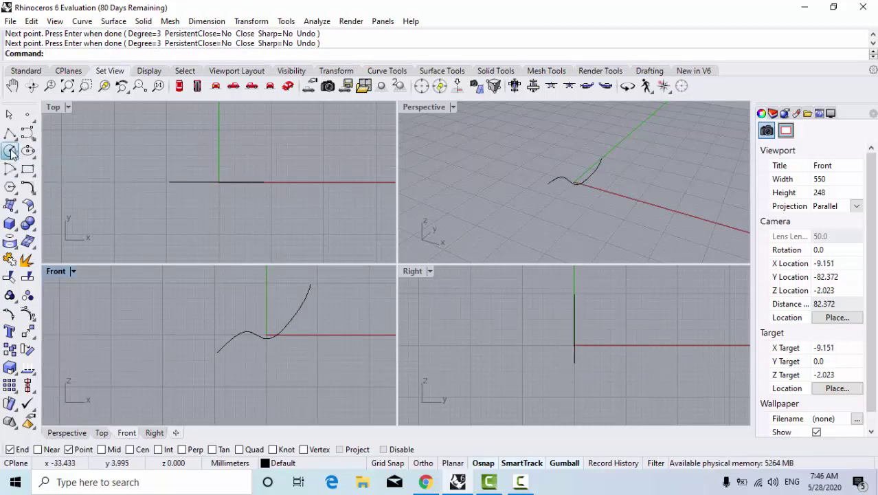
text(0)
key(Return)
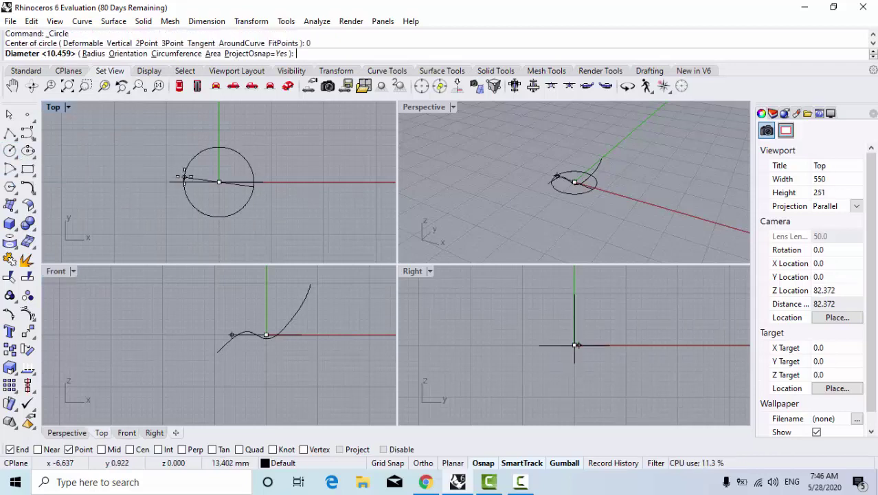
scroll(187, 179, up, 2)
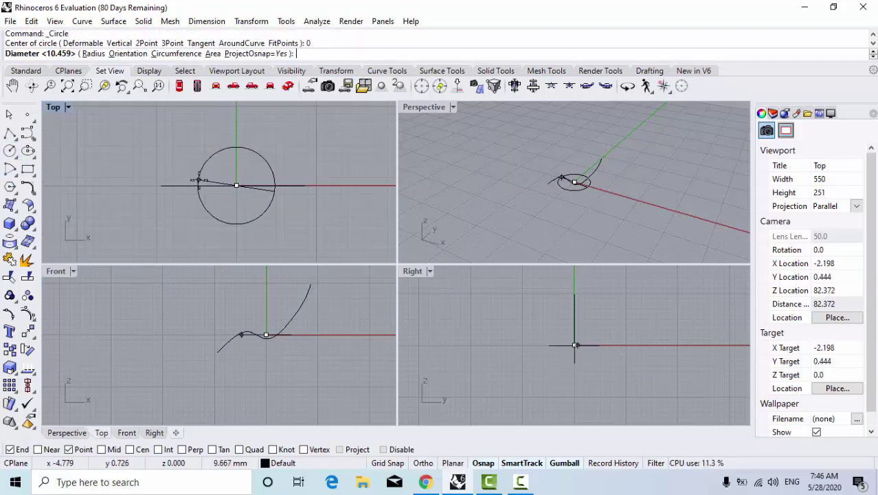
click(199, 186)
scroll(200, 187, down, 1)
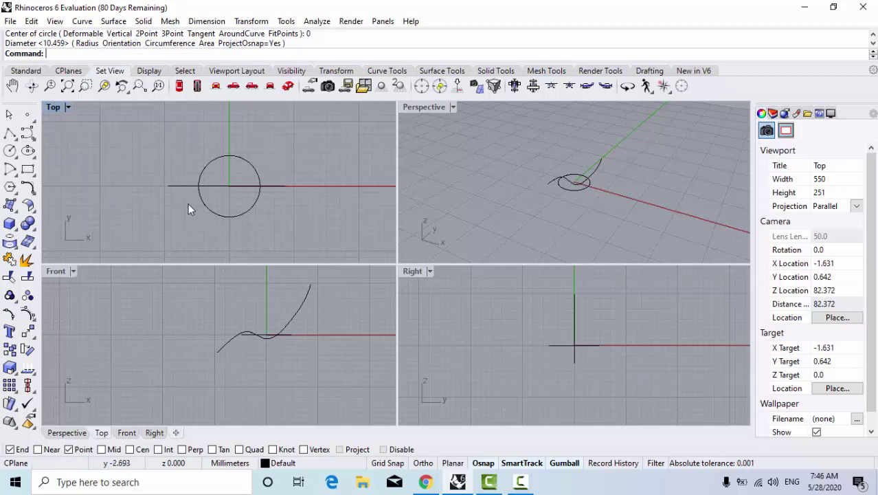
Maximize the Perspective view and combine the circle and the freeform curve into one 3D curve with Crv2View
click(434, 107)
double_click(429, 106)
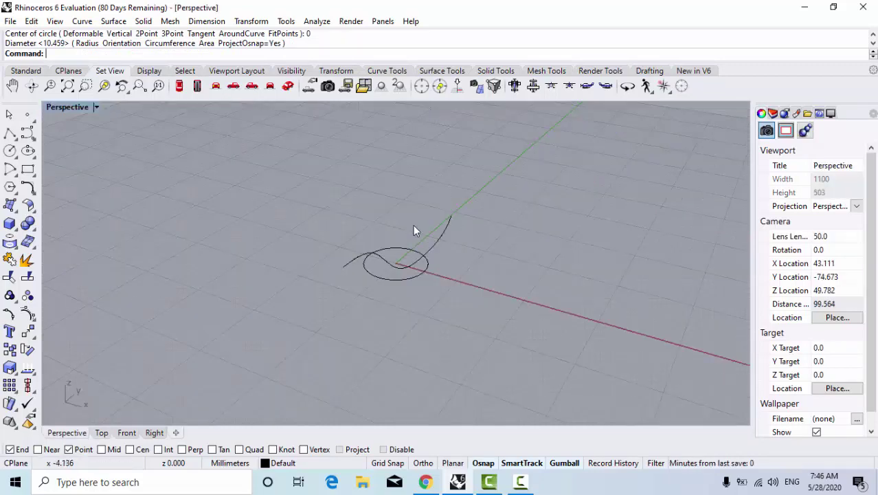
right_drag(413, 224, 424, 275)
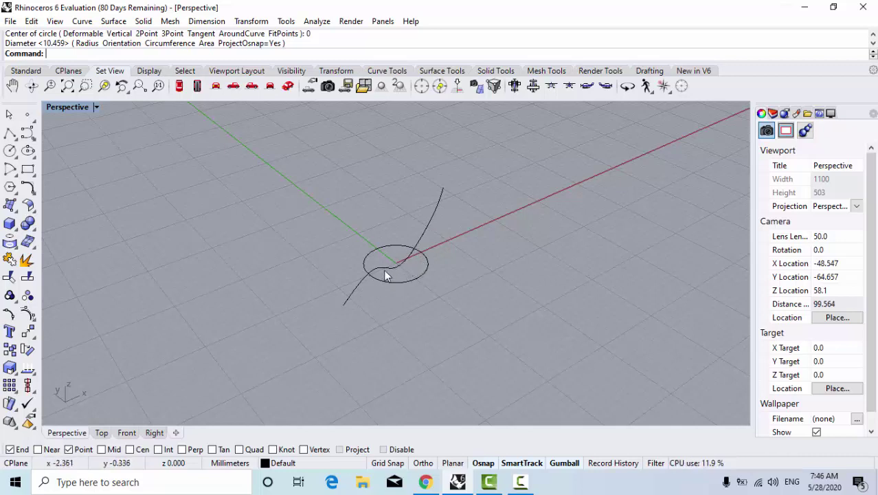
text(rv2View)
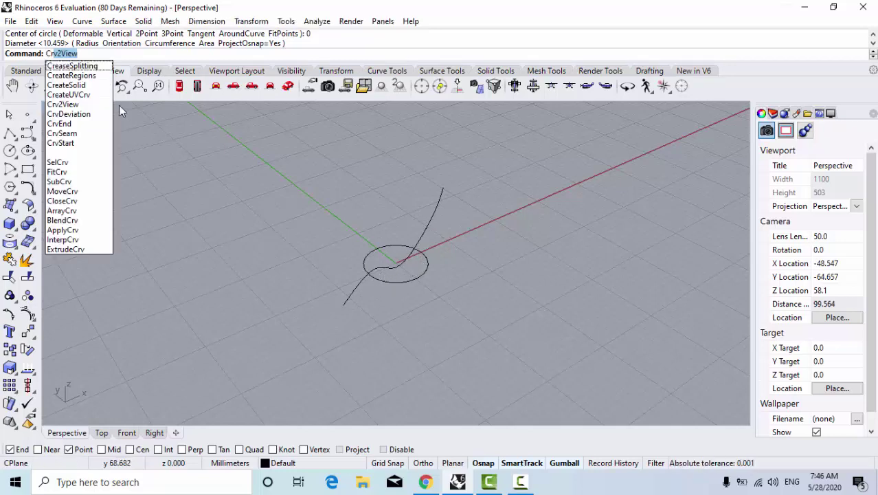
click(91, 59)
click(95, 57)
key(Return)
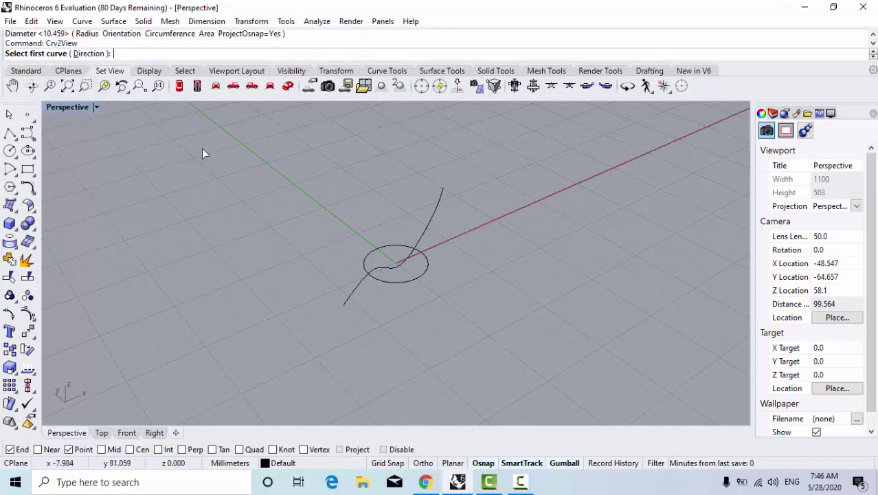
click(411, 279)
click(422, 241)
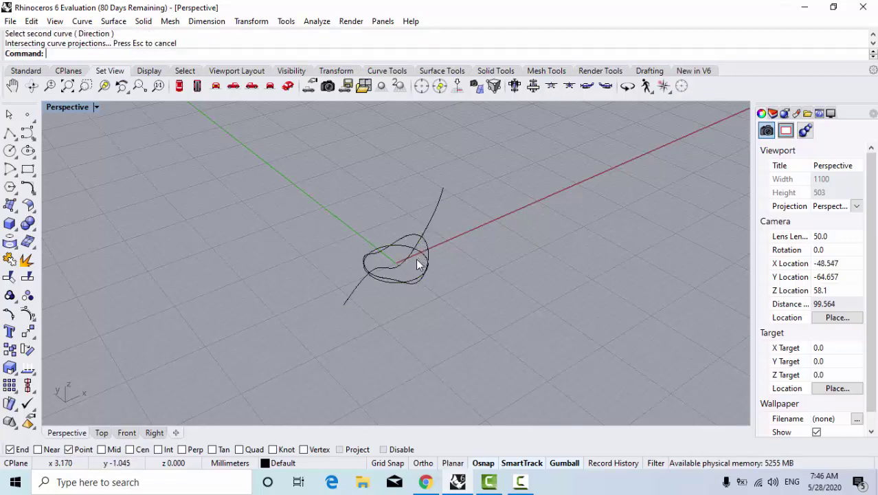
Delete the original flat circle, keeping the combined 3D curve and the freeform curve
scroll(418, 261, up, 3)
click(422, 243)
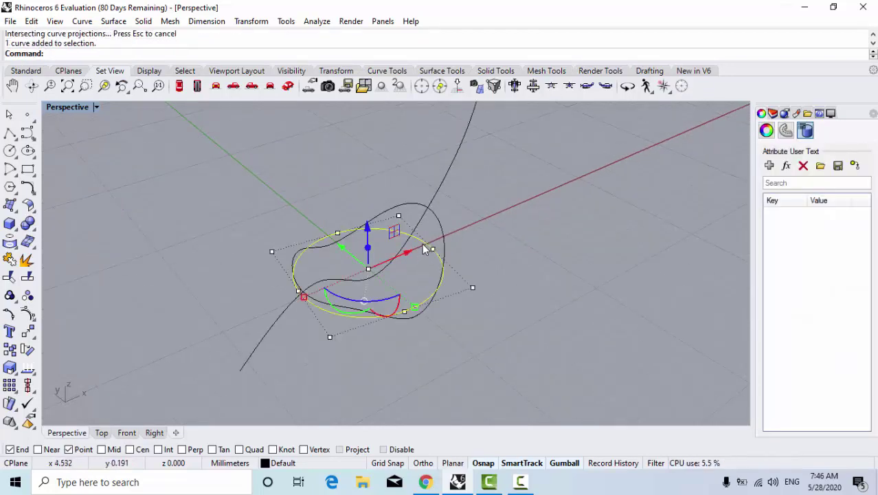
key(Delete)
scroll(422, 245, down, 3)
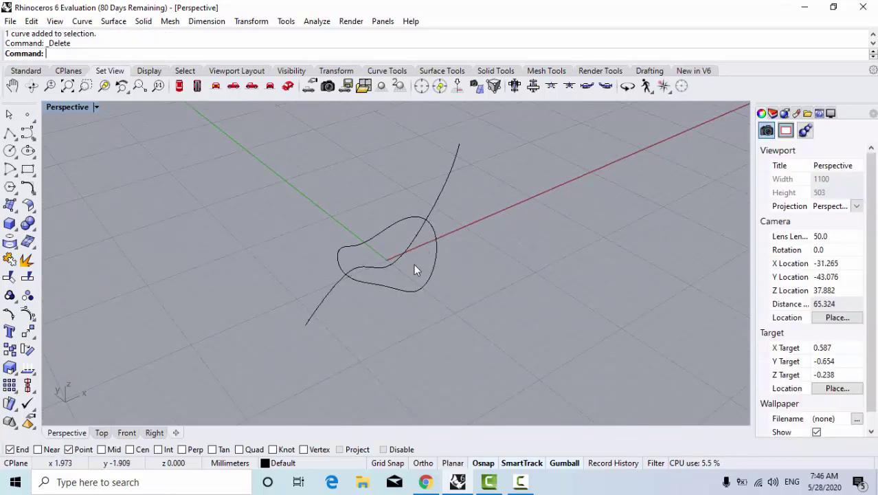
right_drag(414, 269, 420, 216)
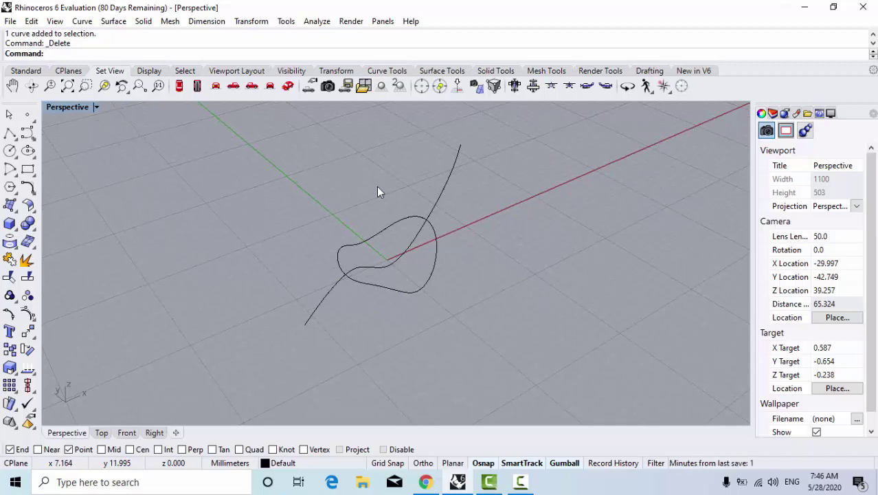
Split the open freeform curve using the closed 3D curve as the cutting object
click(27, 276)
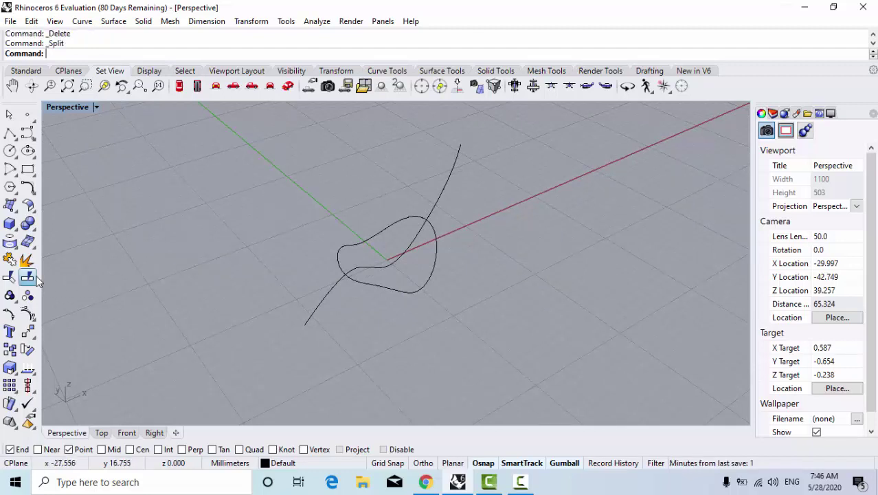
click(439, 200)
key(Return)
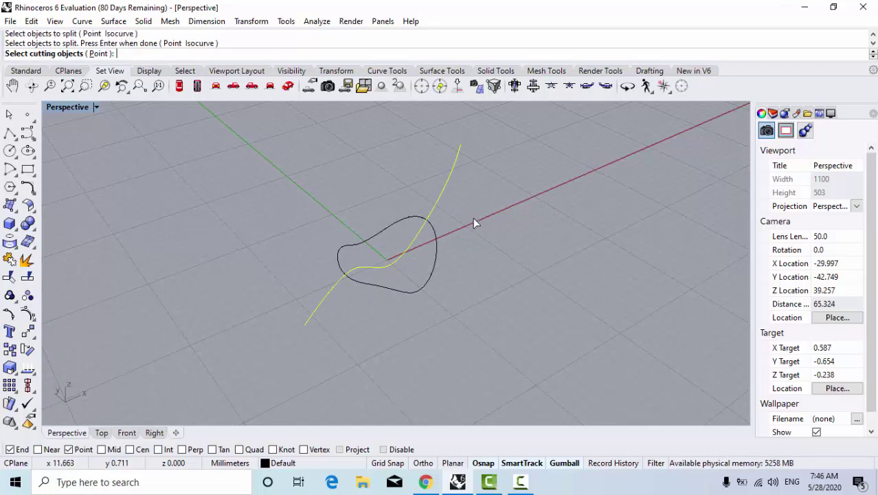
click(436, 245)
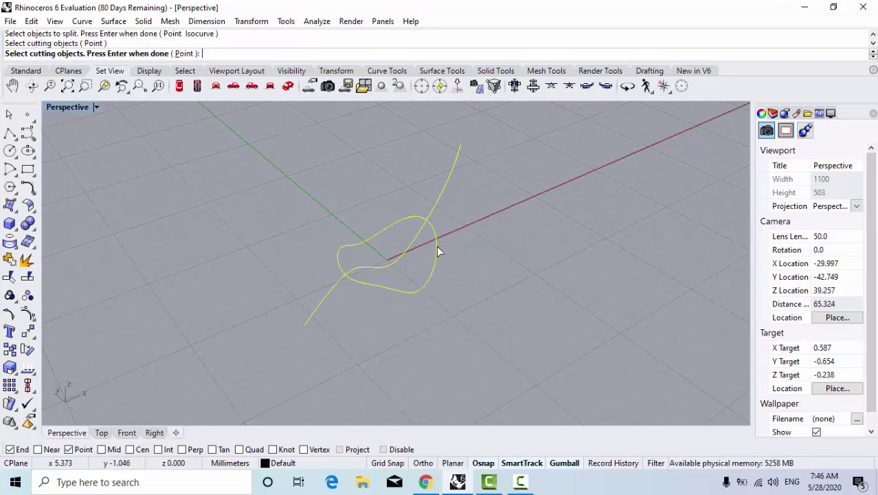
key(Return)
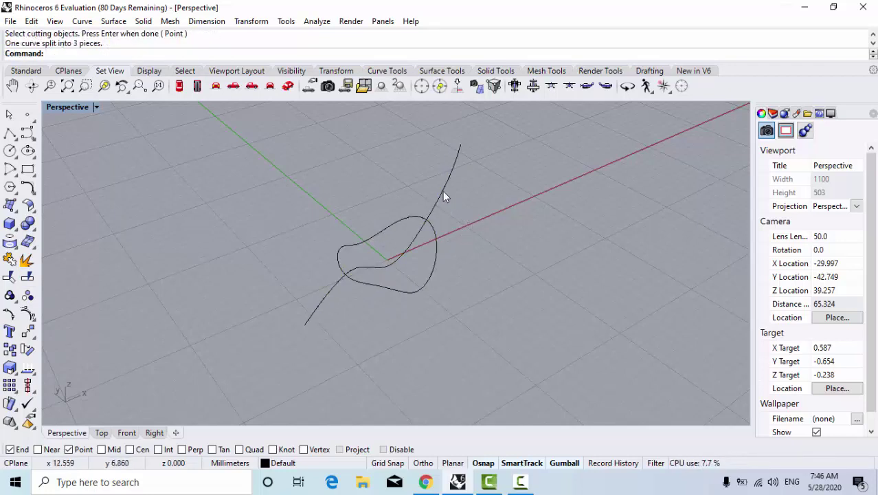
Delete the two pieces of the freeform curve that extend outside the closed curve
click(444, 194)
key(Delete)
click(331, 290)
key(Delete)
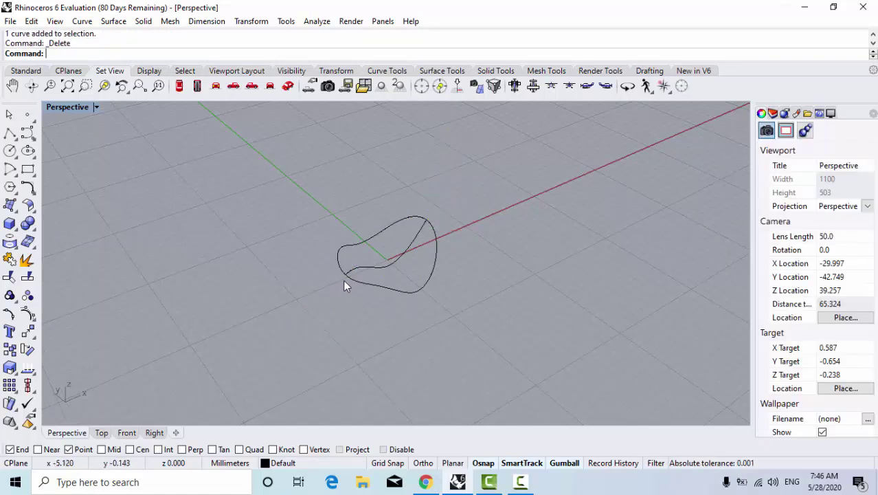
Start a Patch through the inner curve piece and the closed 3D curve, and preview it with 10 U and 10 V spans
scroll(343, 280, up, 3)
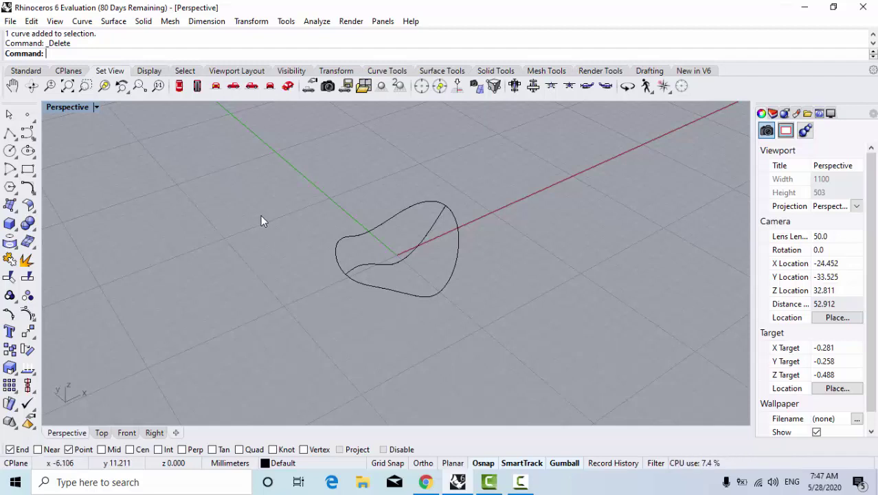
text(P)
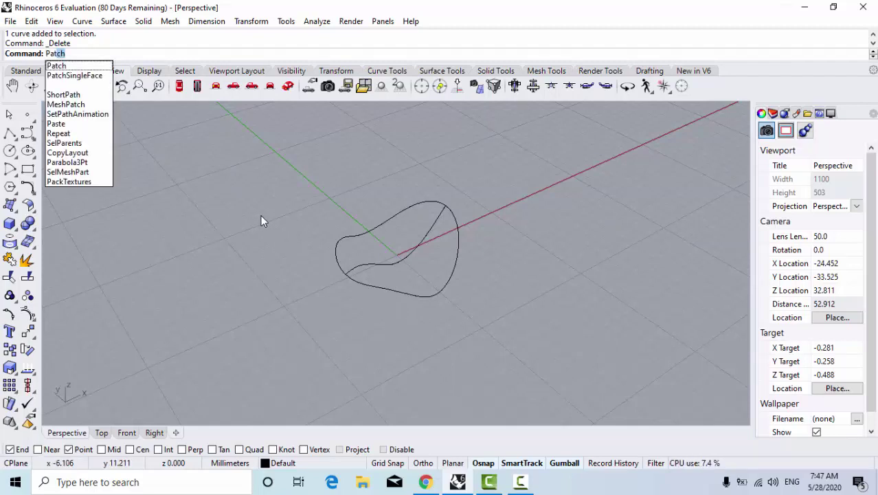
text(atch)
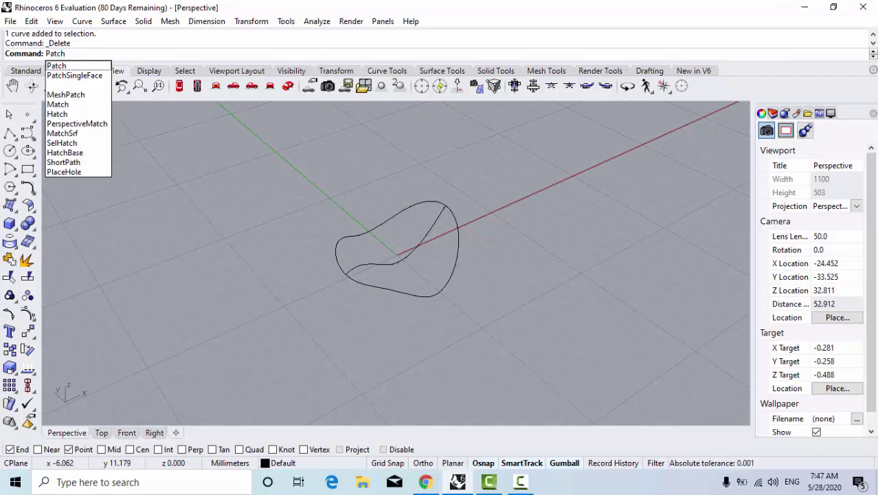
key(Return)
click(418, 243)
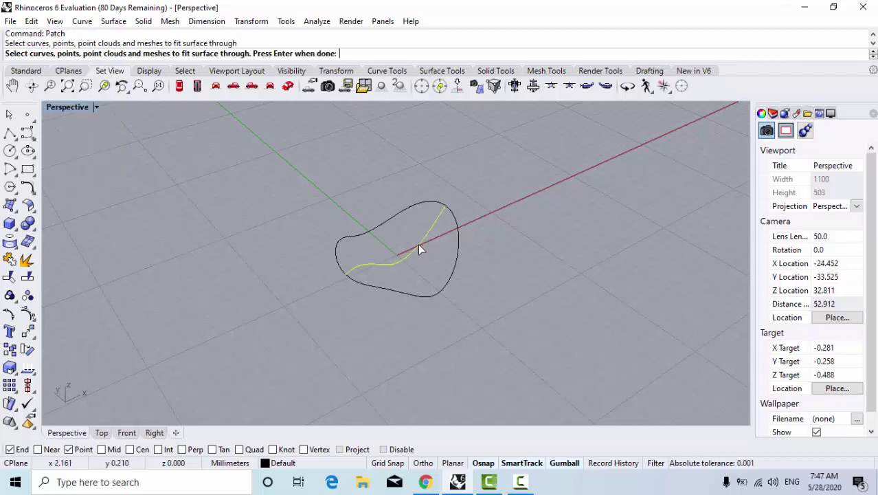
click(455, 249)
key(Return)
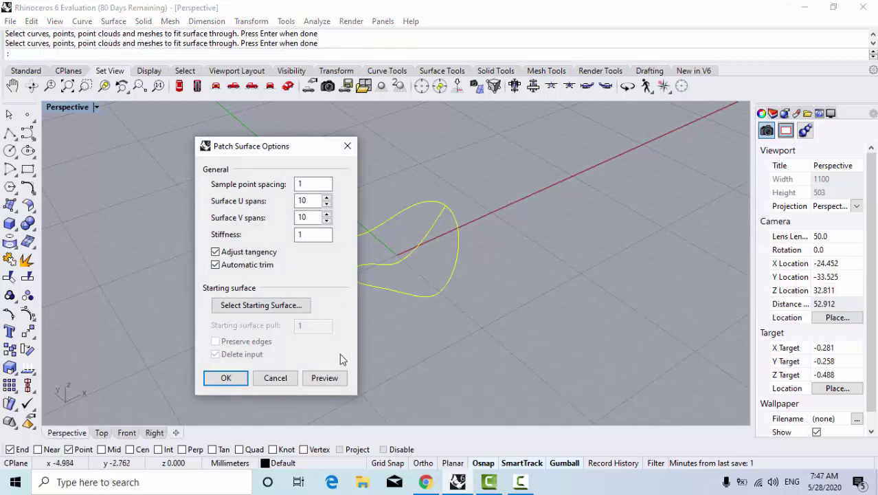
click(328, 378)
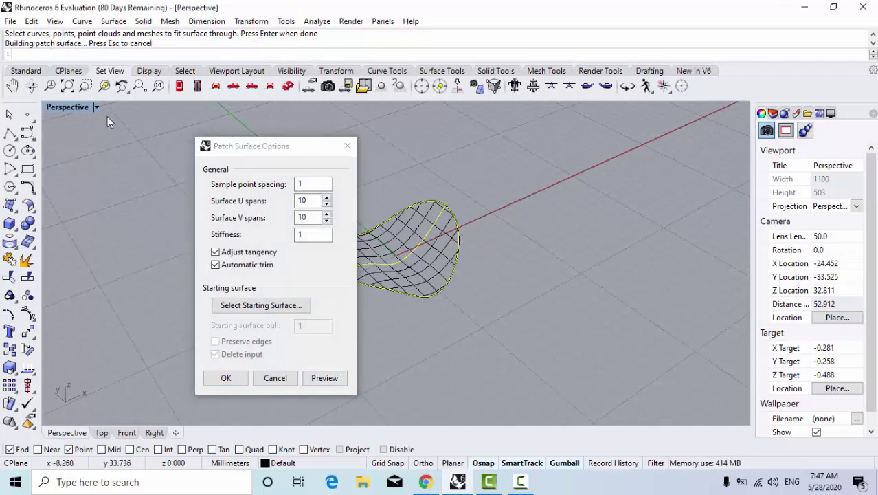
Set the Perspective view's display mode to Shaded and accept the previewed patch surface
click(77, 107)
click(131, 72)
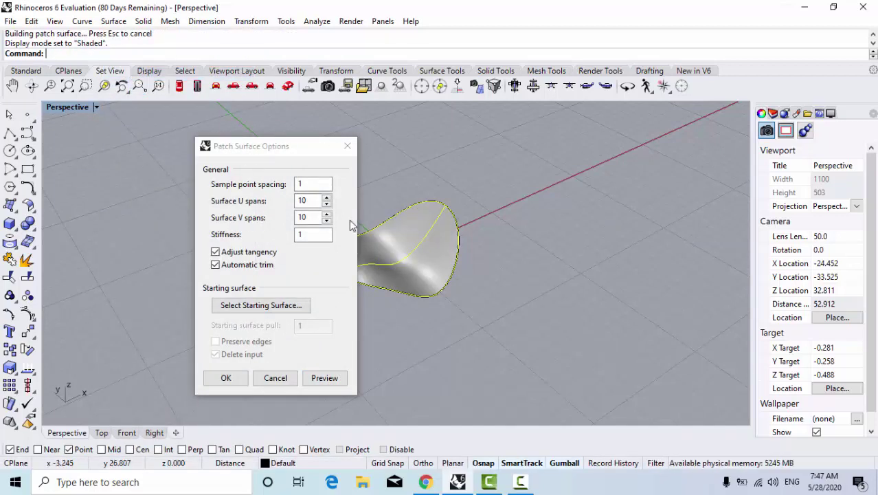
mouse_move(442, 276)
right_down()
mouse_move(436, 278)
mouse_move(517, 287)
right_up()
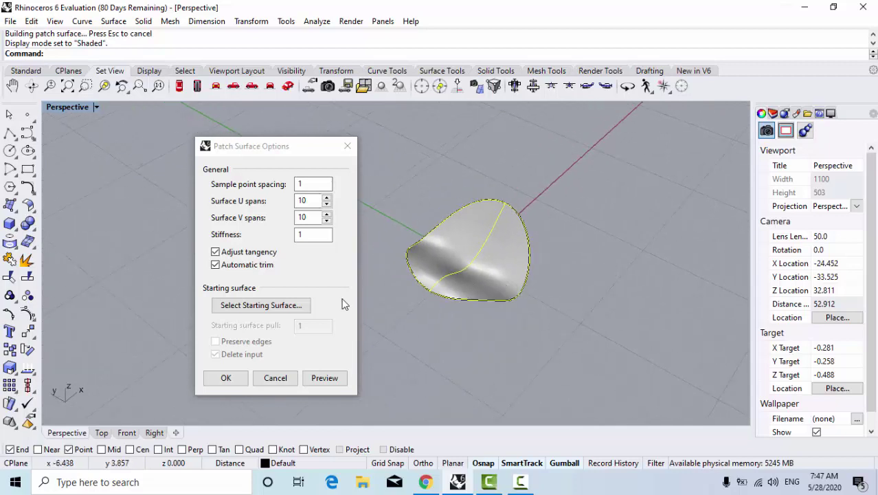
click(241, 381)
Delete the inner curve running across the middle of the patch surface
right_drag(343, 310, 326, 289)
click(440, 249)
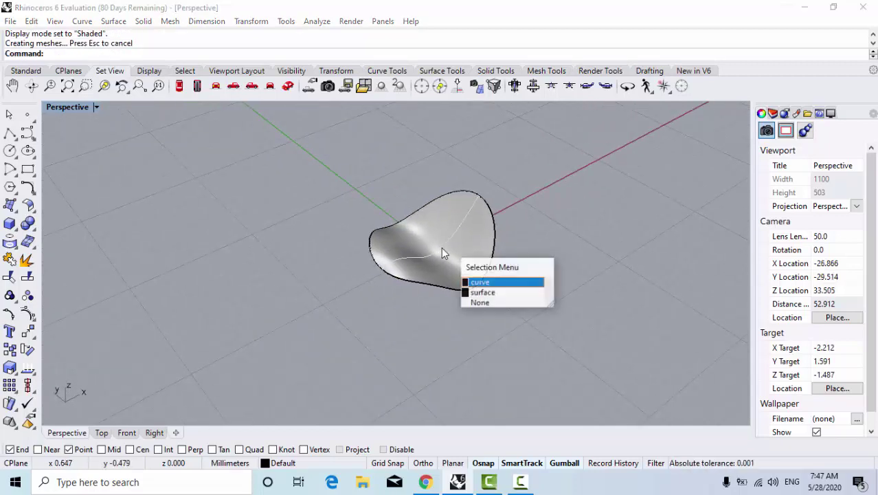
click(475, 280)
key(Delete)
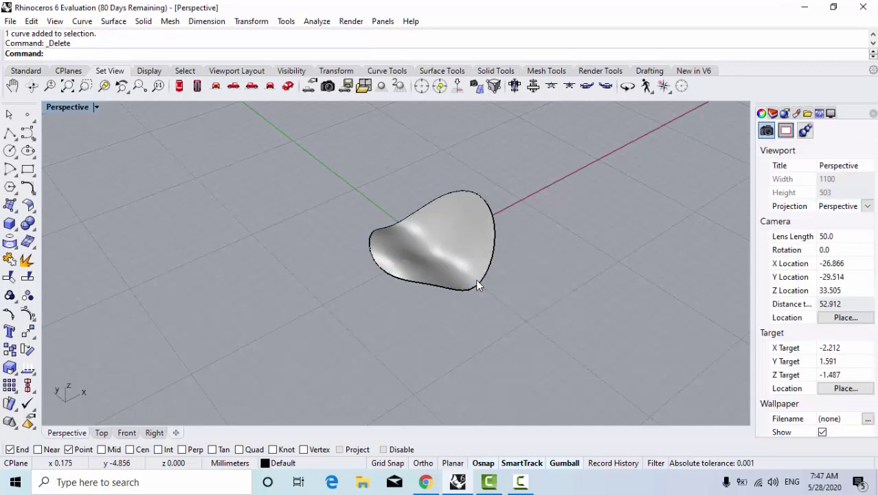
Delete the closed boundary curve around the patch surface and leave nothing selected
click(493, 268)
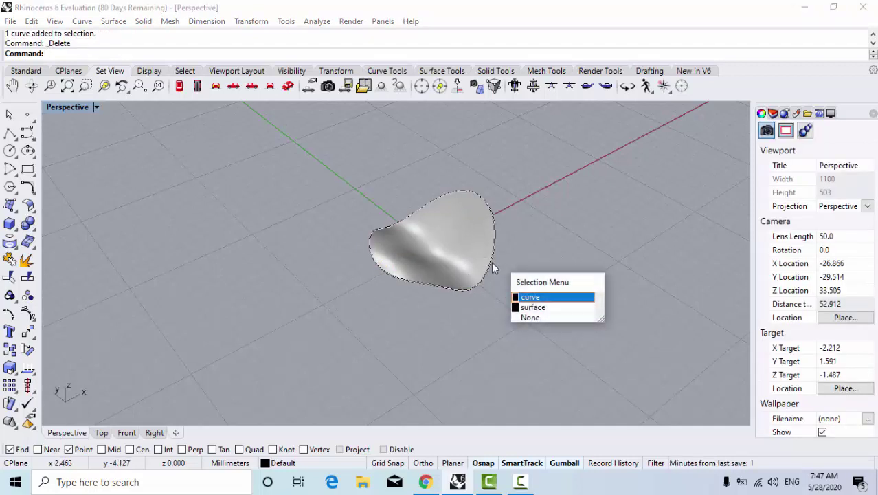
click(528, 304)
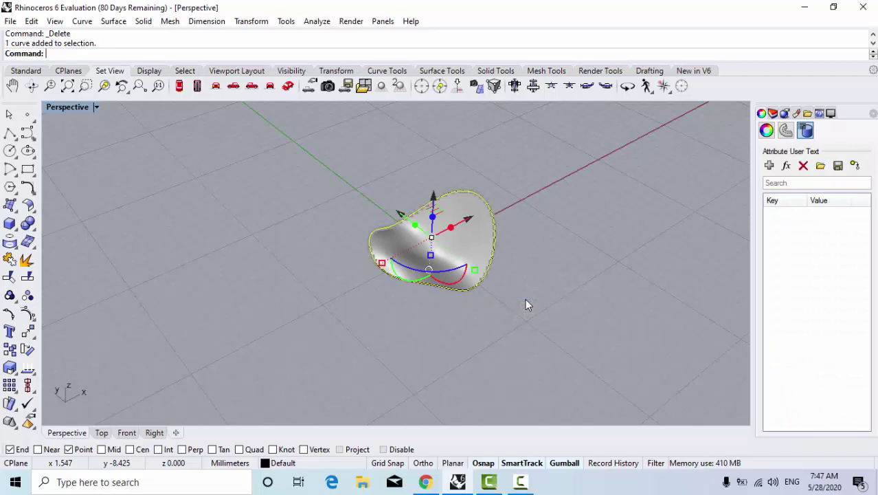
click(526, 298)
click(479, 258)
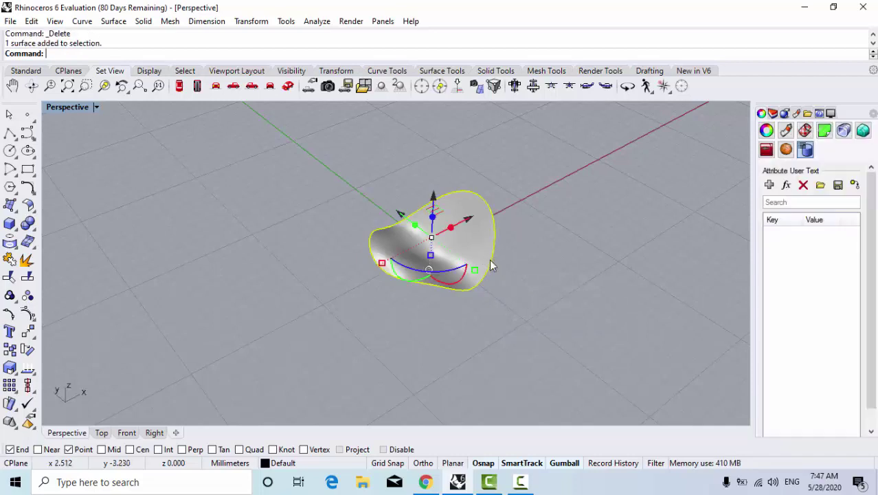
click(515, 259)
click(512, 263)
click(512, 262)
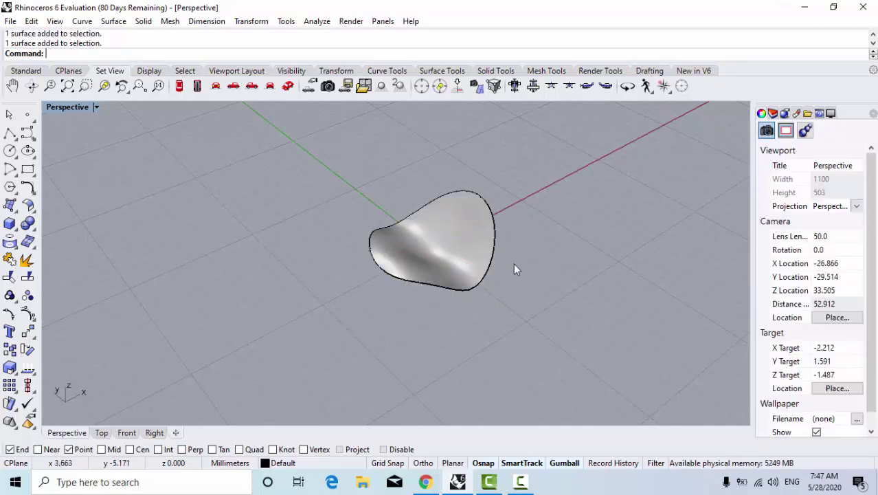
Draw a flat rectangular plane surface beside the circular patch in the Top view with the Plane command
shift+right_drag(505, 268, 246, 211)
double_click(76, 107)
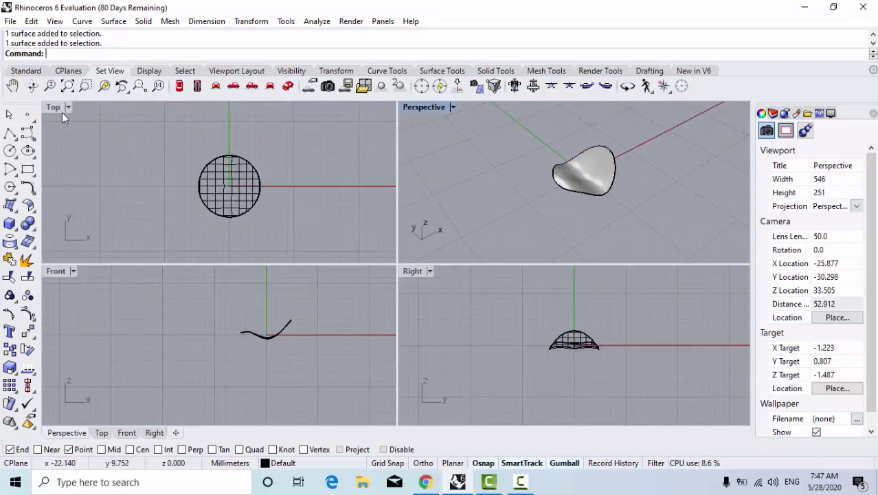
double_click(54, 107)
right_drag(308, 224, 107, 178)
double_click(59, 108)
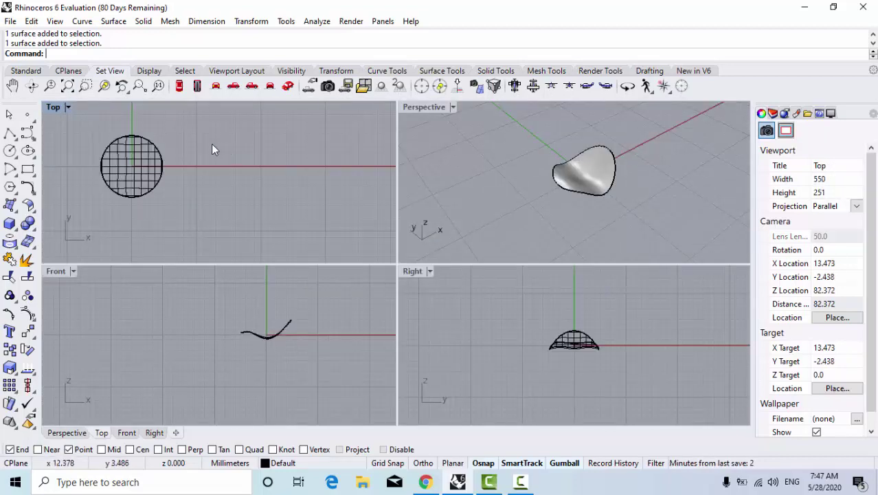
text(P)
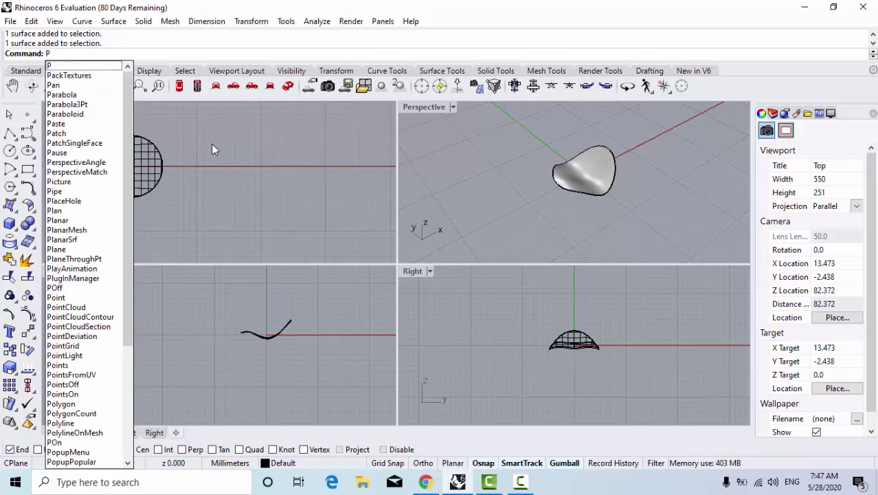
text(lane)
key(Return)
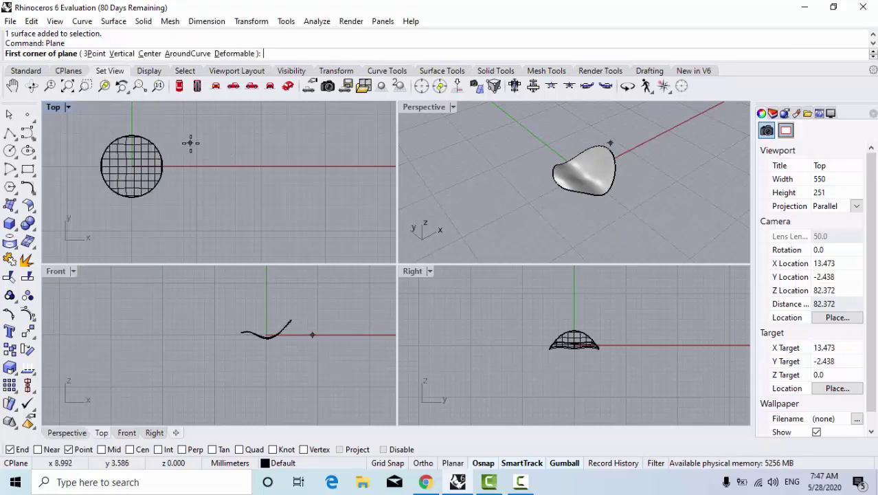
click(193, 139)
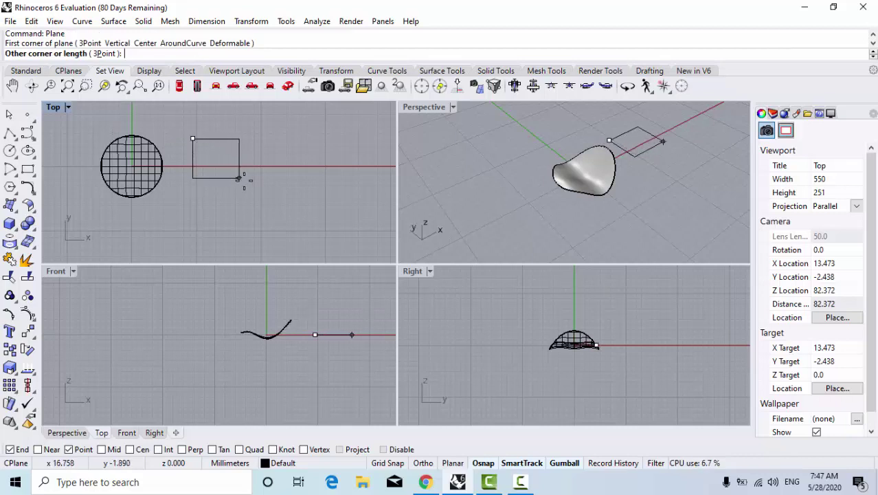
click(286, 196)
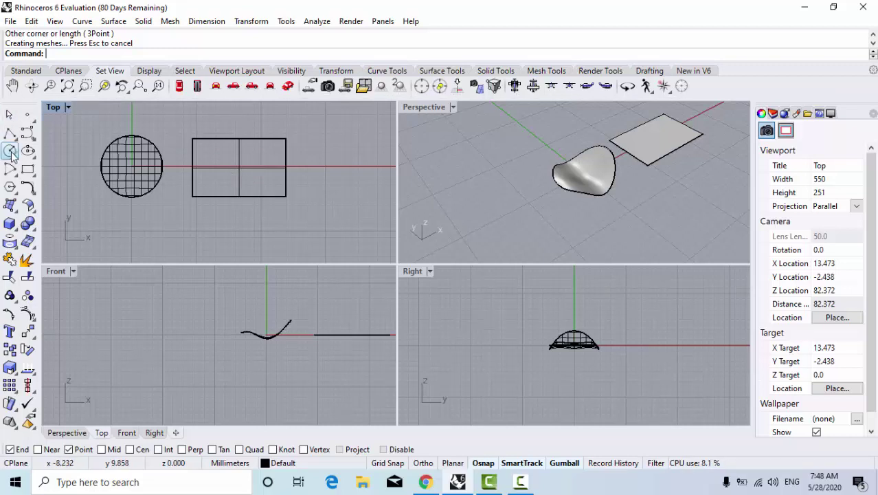
Trace a rectangle curve corner to corner over the flat plane's outline and leave nothing selected
click(28, 169)
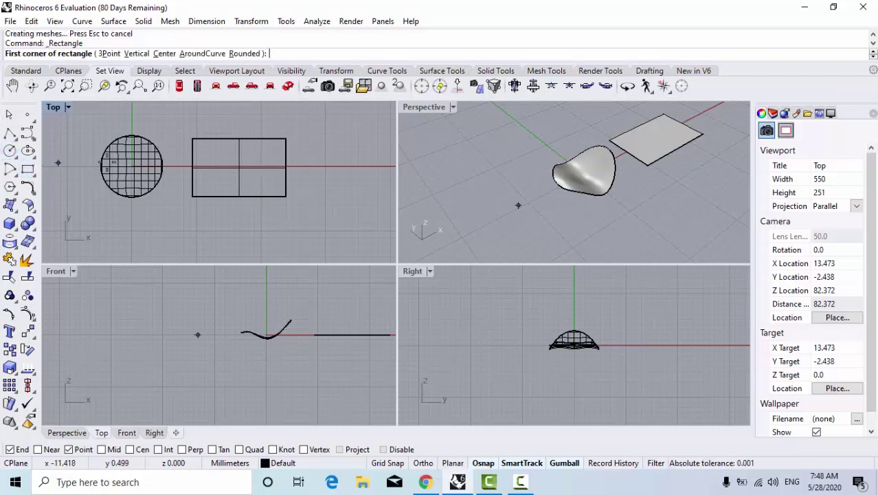
click(192, 139)
click(275, 200)
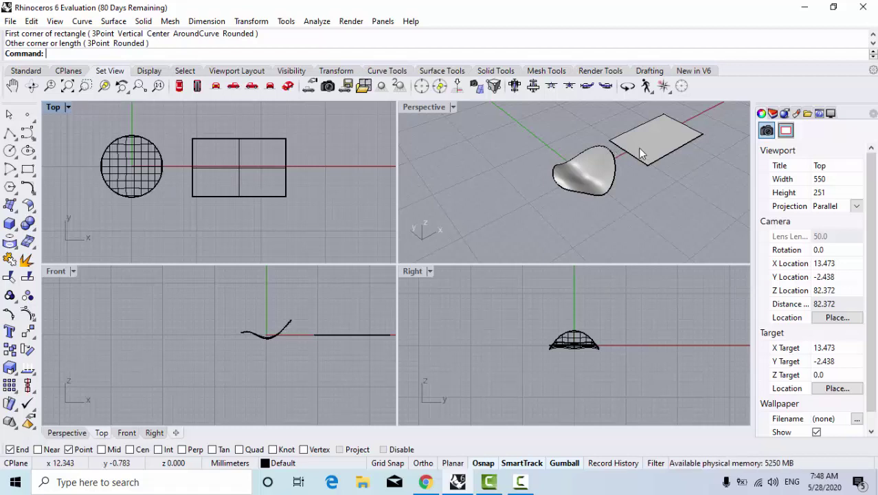
click(272, 198)
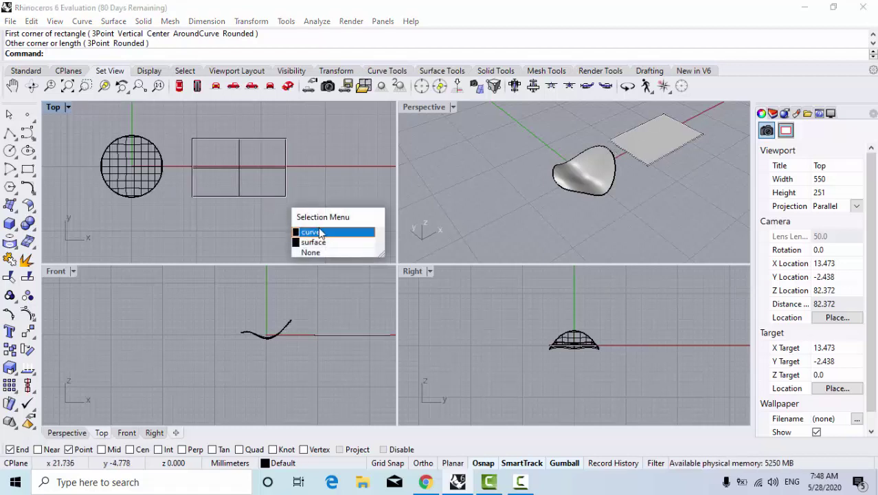
click(320, 234)
click(282, 219)
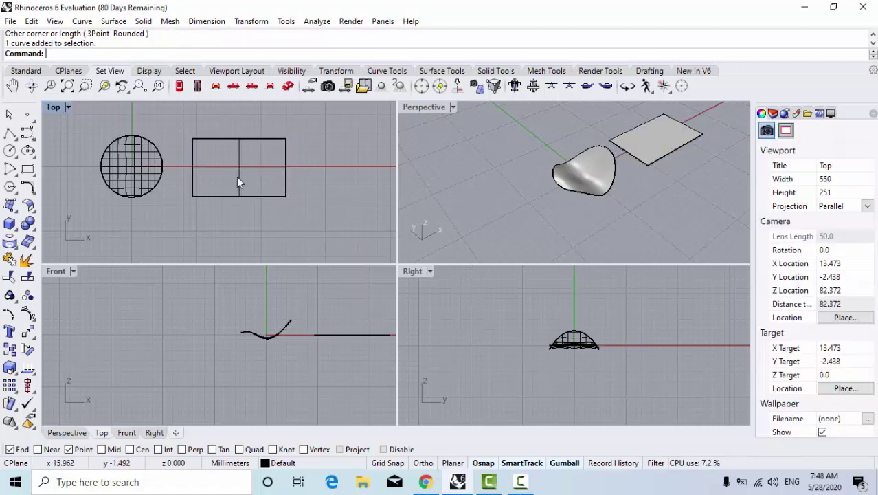
Hatch the rectangle curve with the Grid60 pattern at a pattern scale of 3.0 and 0.0 rotation
text(Hatch)
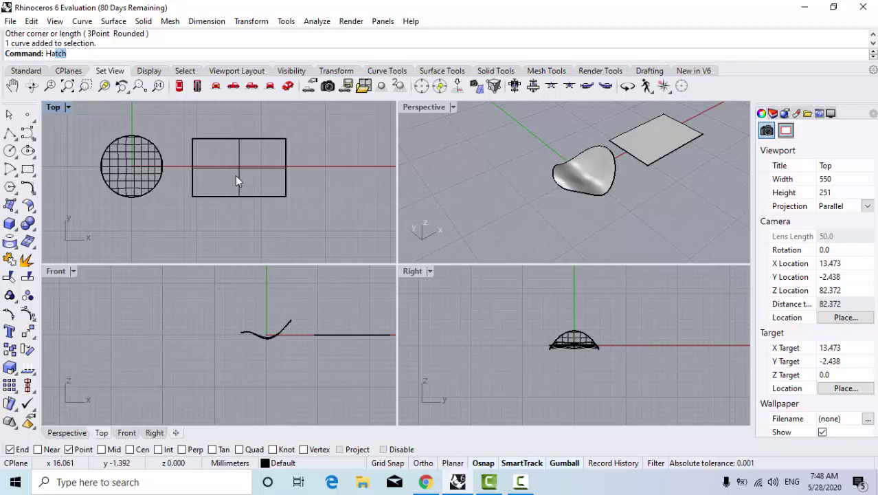
key(Return)
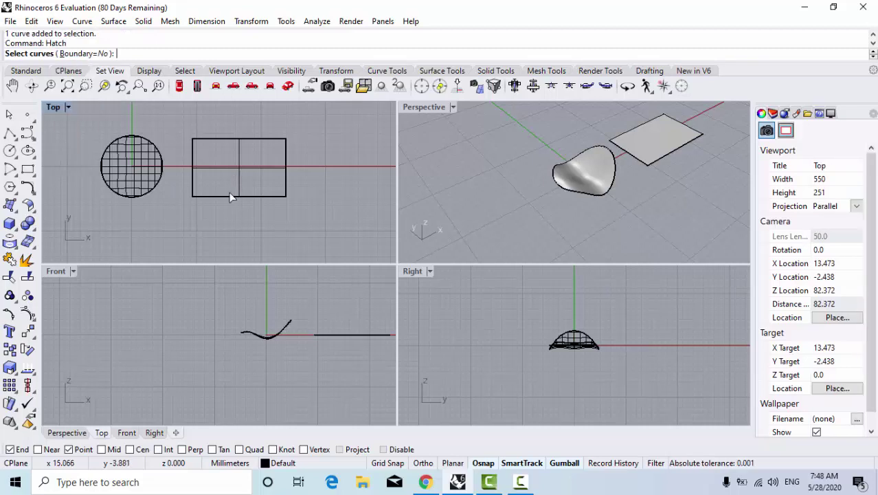
click(230, 198)
click(267, 223)
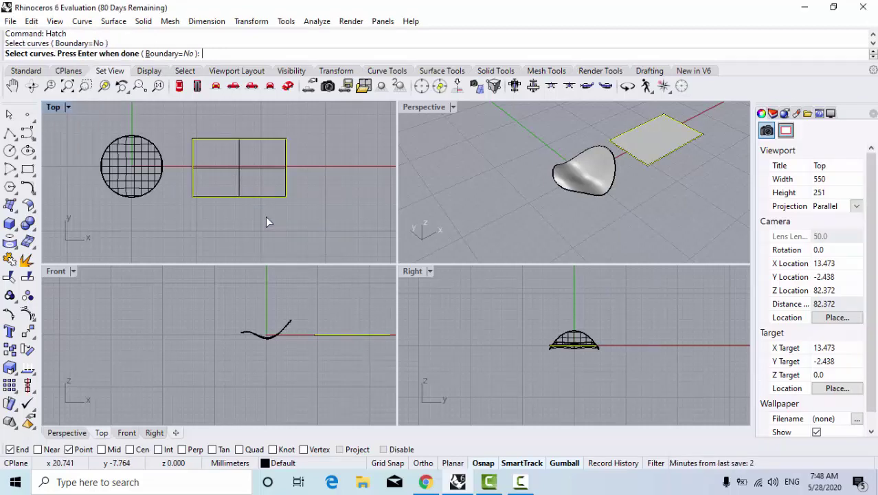
key(Return)
scroll(539, 219, down, 4)
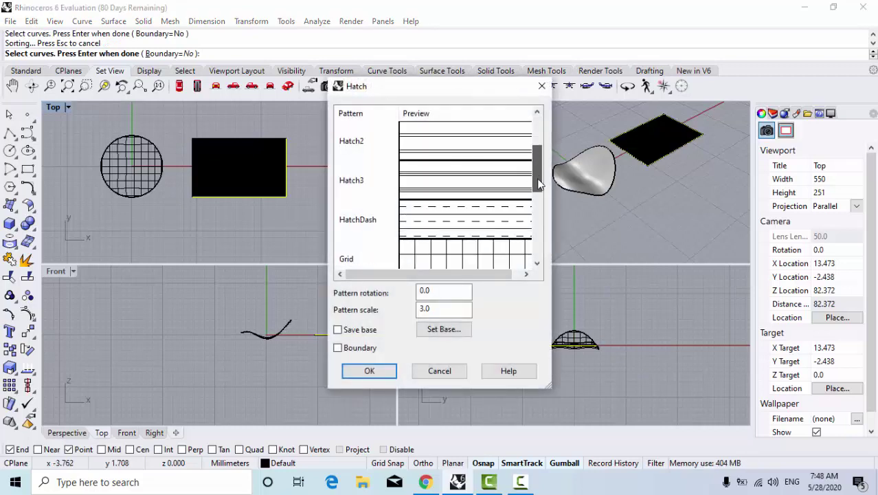
click(502, 221)
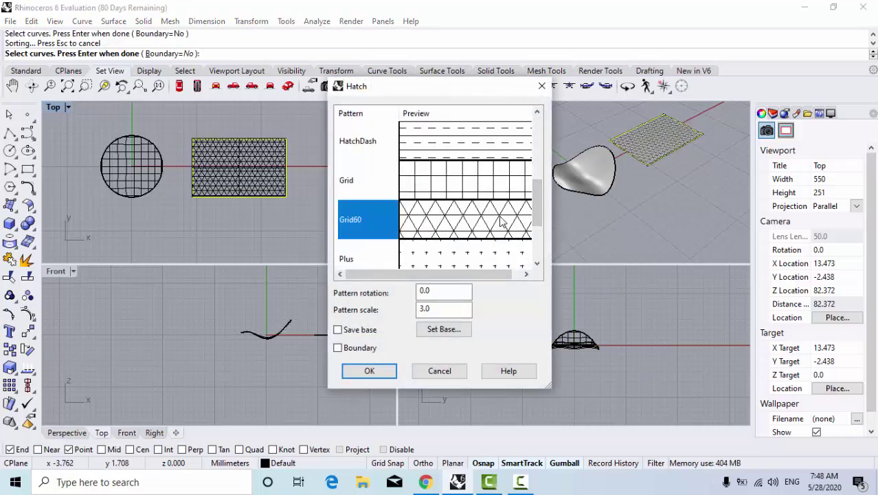
double_click(422, 310)
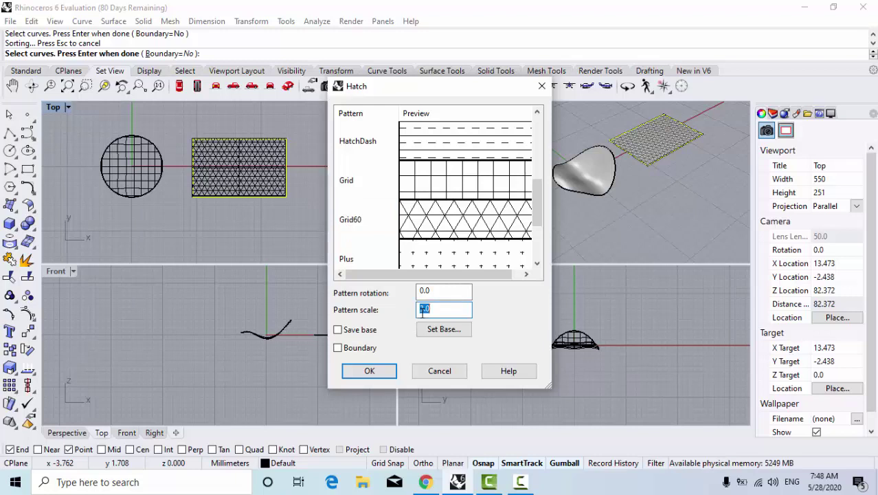
click(435, 310)
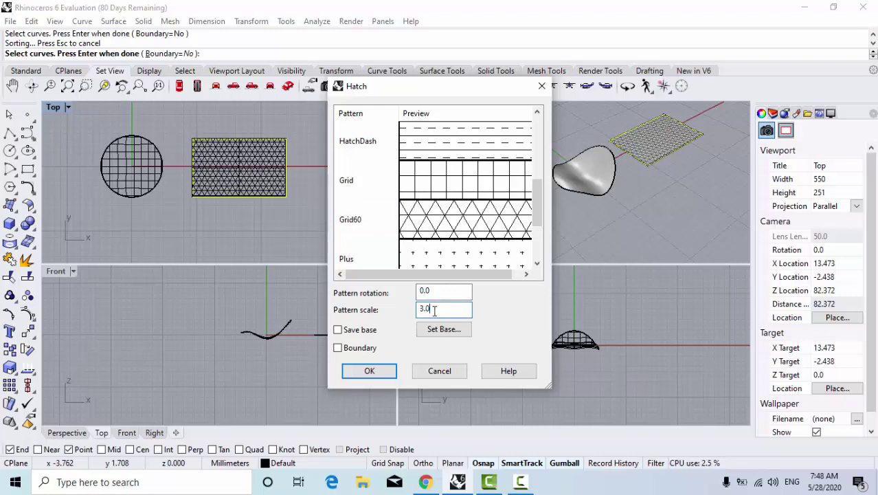
click(380, 374)
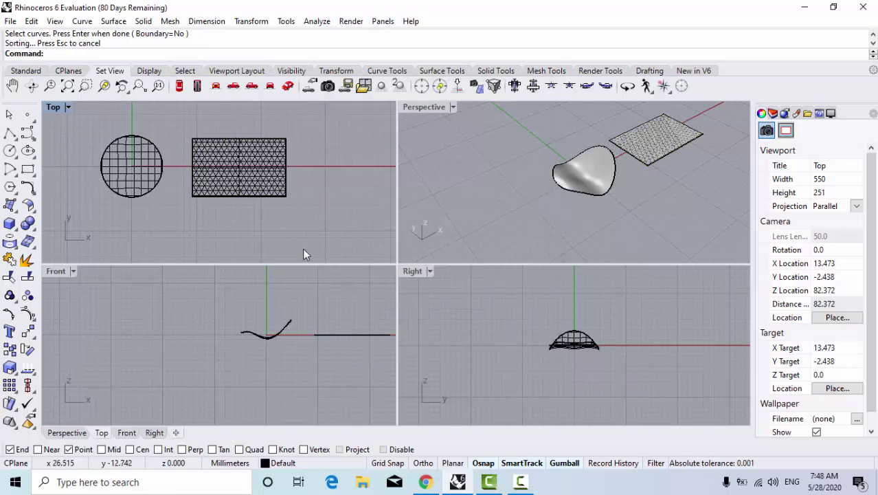
Delete the rectangle curve around the hatch, keeping the plane surface beneath it
scroll(252, 217, up, 2)
click(251, 193)
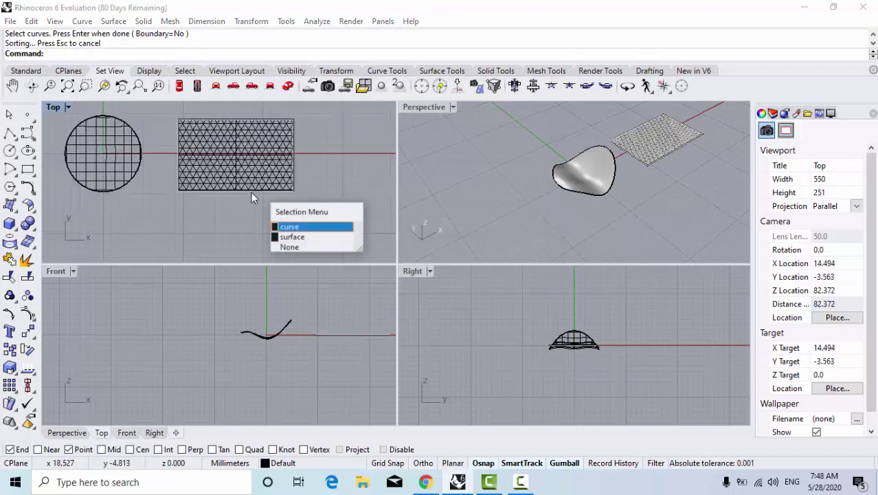
click(291, 227)
key(Delete)
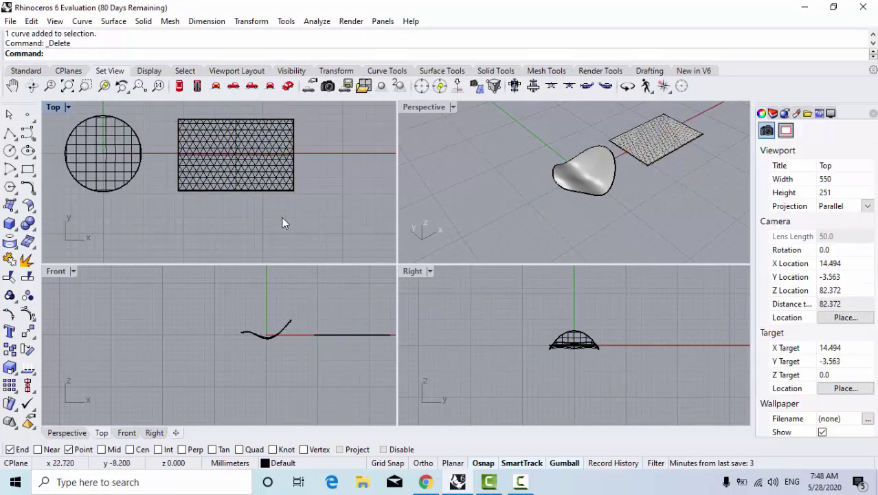
Explode the triangular hatch on the flat plane into separate curves
click(267, 171)
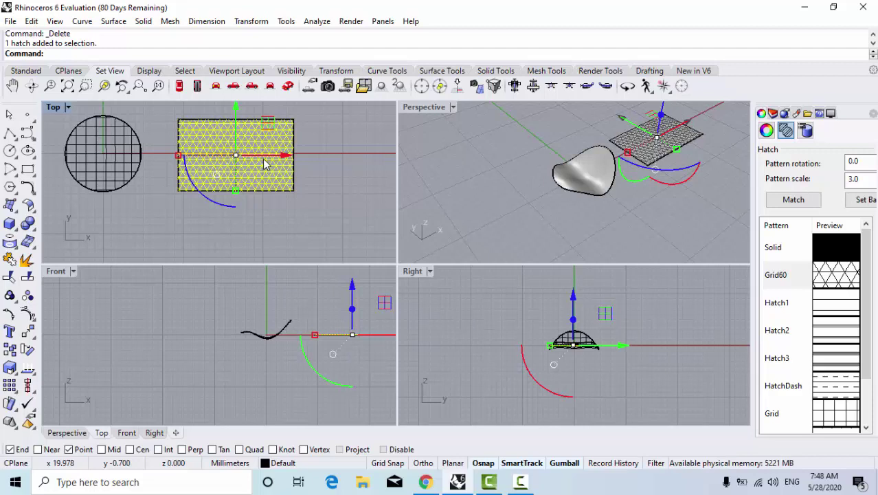
text(Ex)
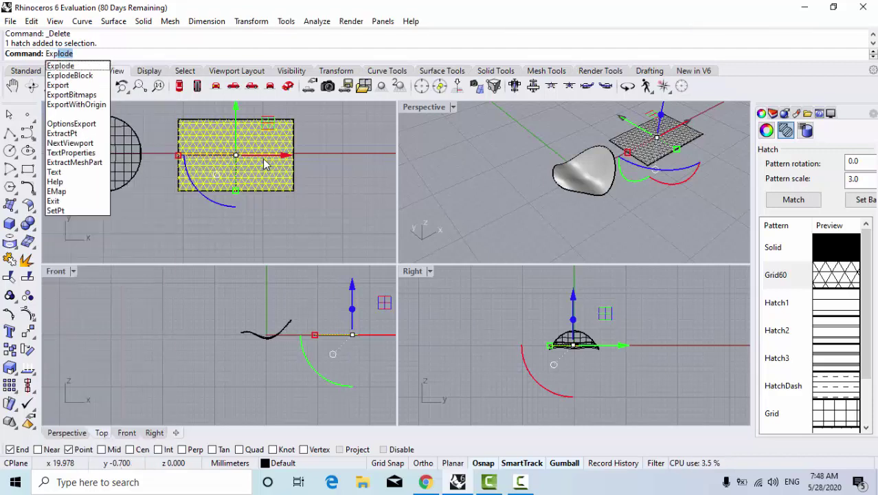
text(plode)
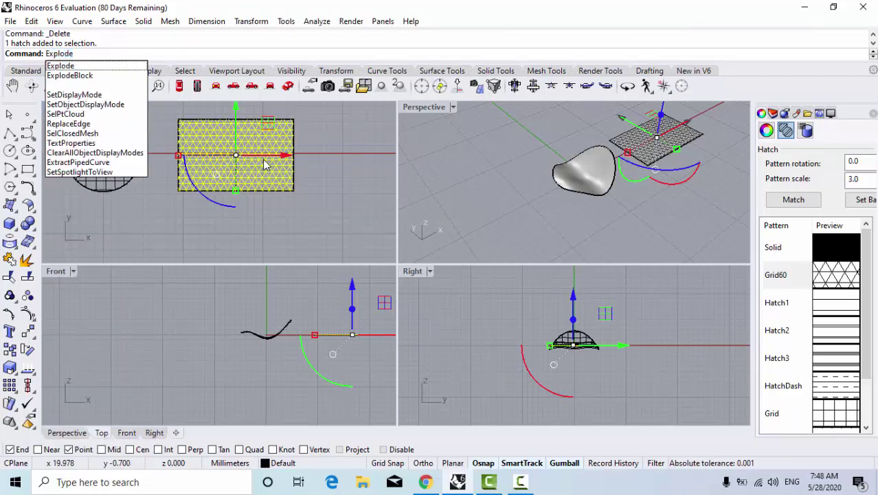
key(Return)
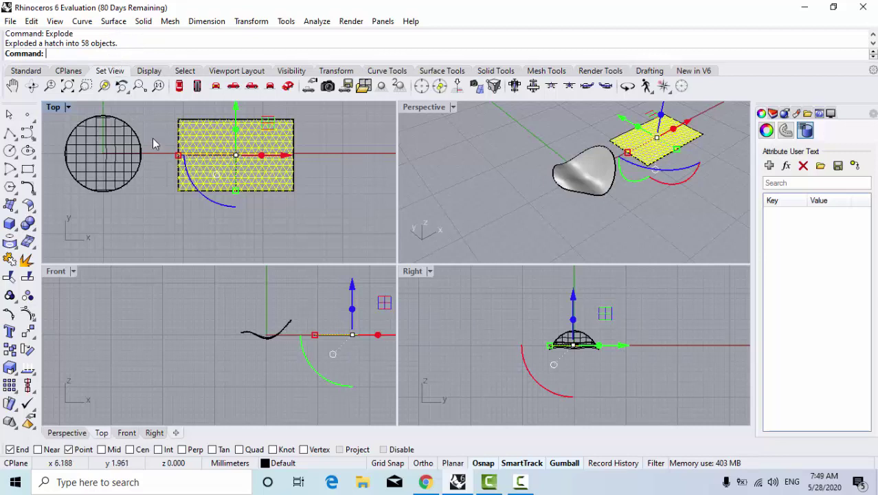
Use FlowAlongSrf to copy the exploded pattern curves from the flat plane onto the wavy patch surface, and clear the selection
right_drag(162, 147, 187, 164)
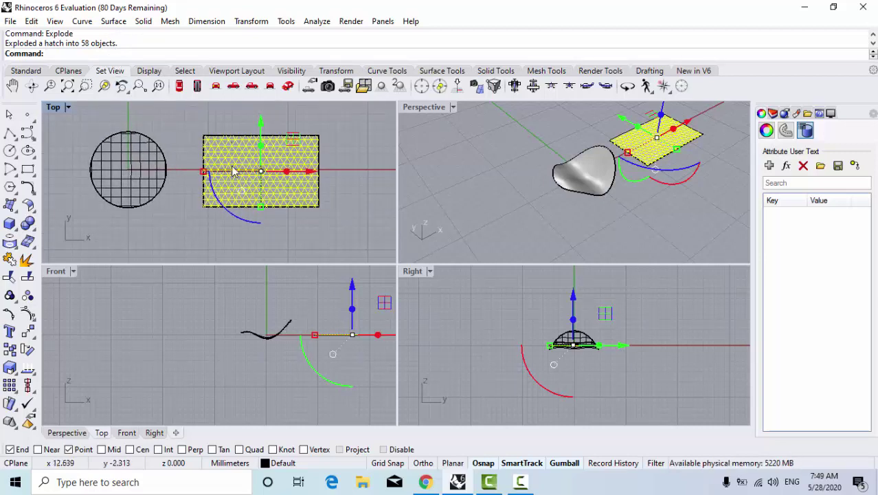
text(Flow)
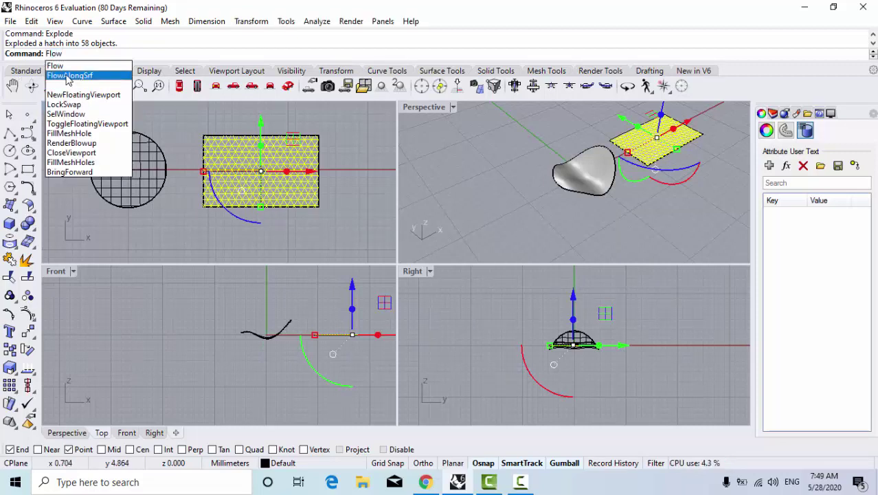
click(69, 76)
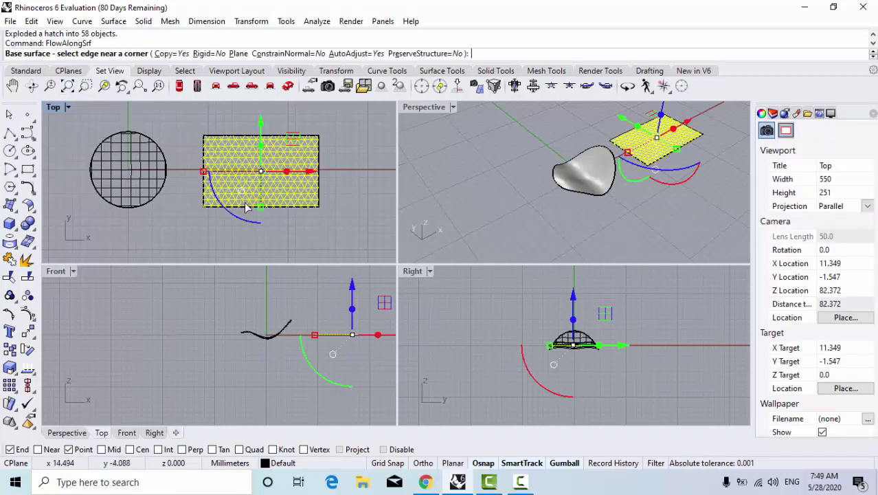
click(291, 205)
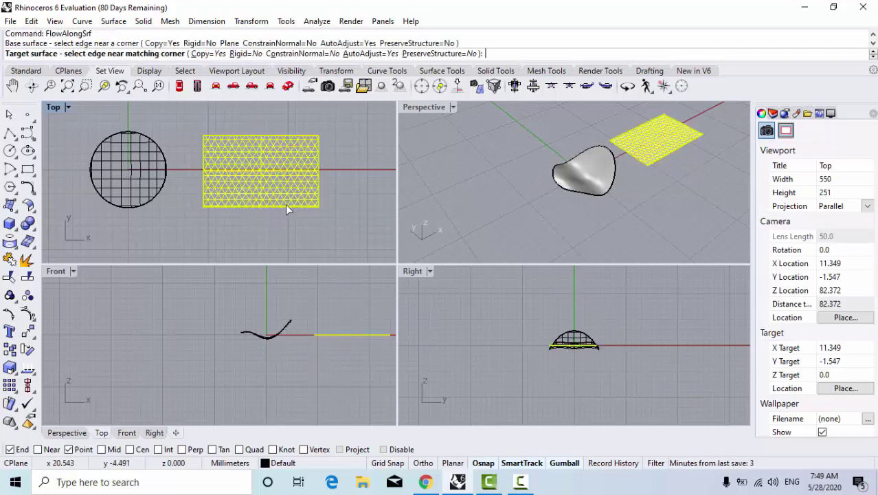
click(589, 169)
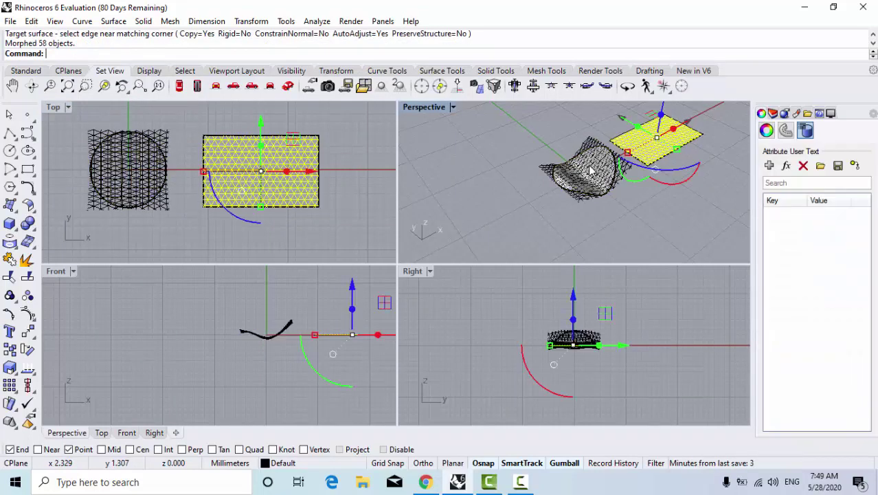
mouse_move(594, 198)
right_down()
mouse_move(613, 189)
mouse_move(603, 201)
right_up()
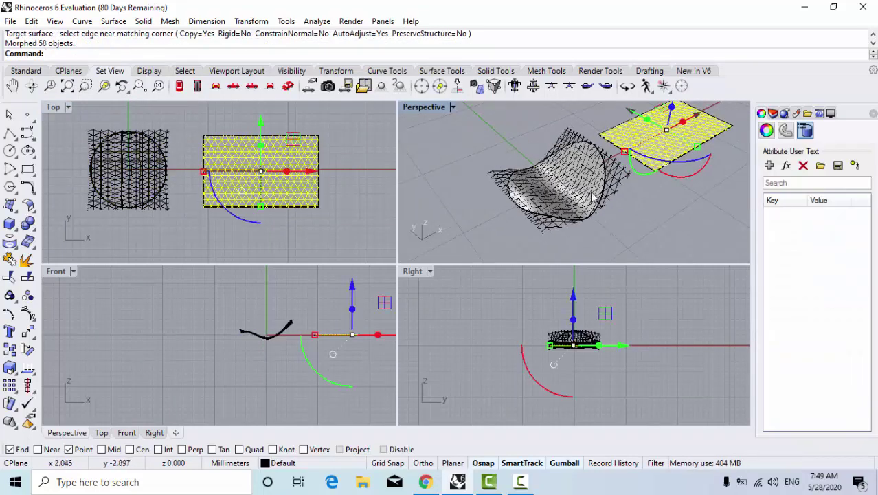
scroll(574, 165, up, 2)
scroll(512, 208, down, 2)
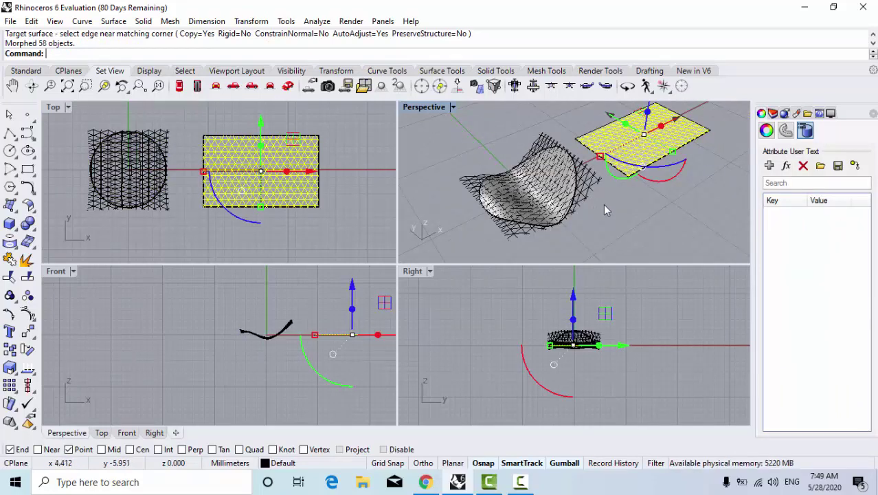
right_drag(608, 214, 590, 198)
click(666, 188)
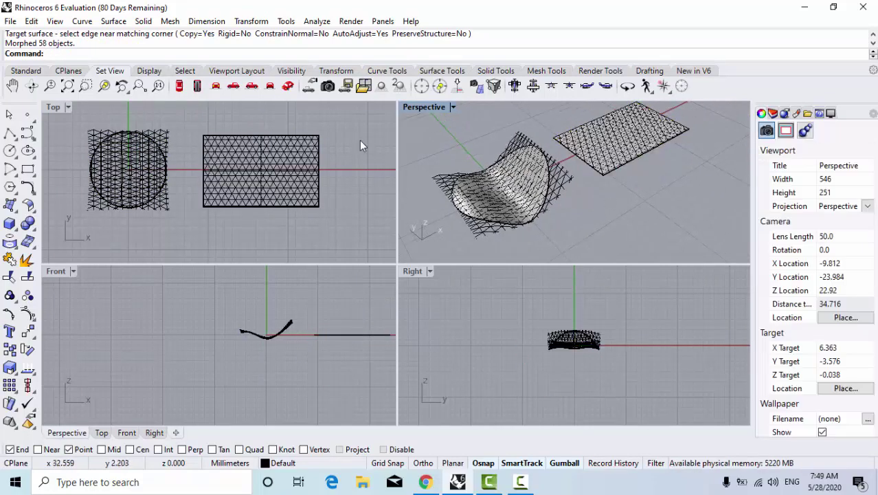
Delete the flat plane and its original pattern curves, leaving only the patch with its flowed grid
click(309, 169)
drag(309, 168, 202, 222)
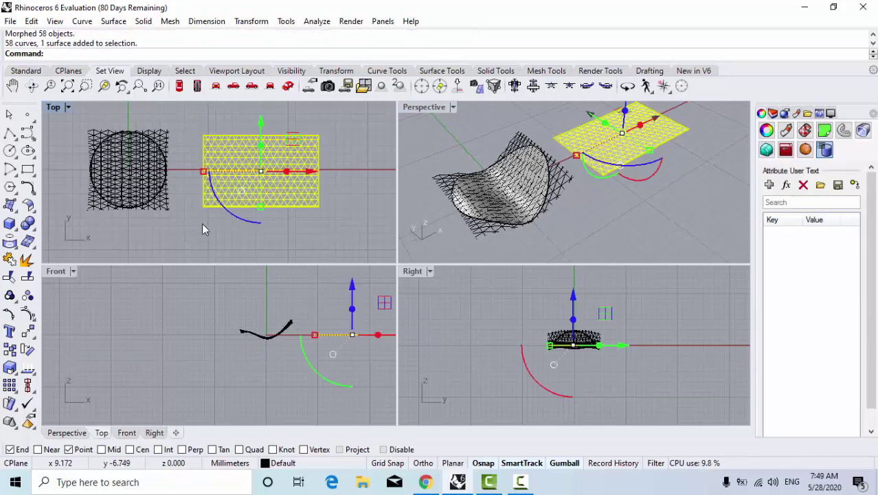
key(Delete)
right_drag(205, 220, 234, 221)
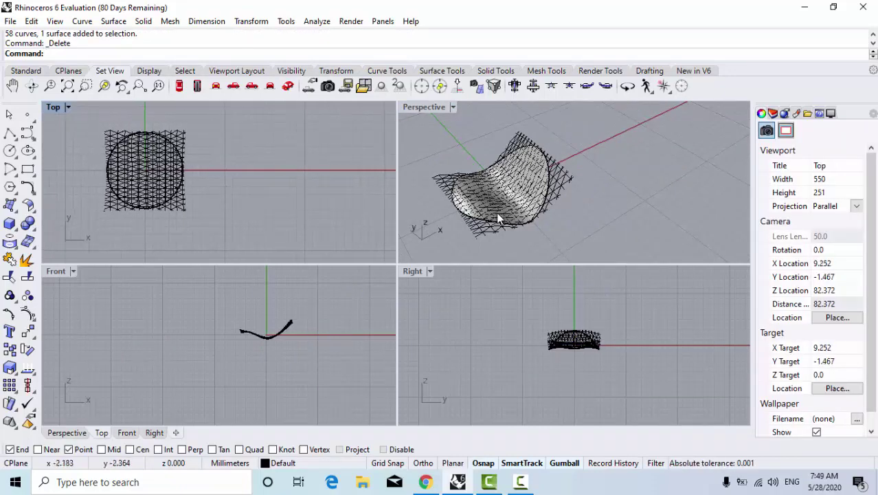
scroll(513, 214, up, 3)
shift+right_drag(514, 210, 522, 207)
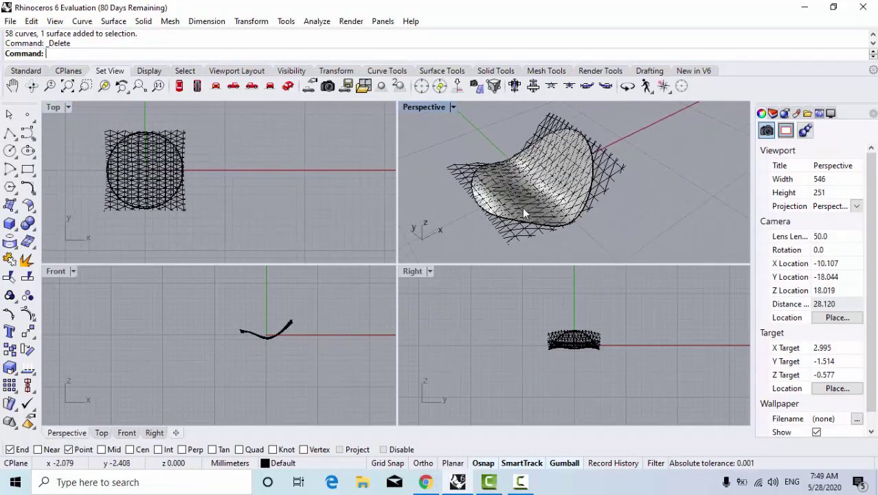
Maximize the Perspective viewport, duplicate the wavy patch's outer edge with DupEdge, and clear the selection
double_click(420, 107)
shift+right_drag(383, 221, 435, 230)
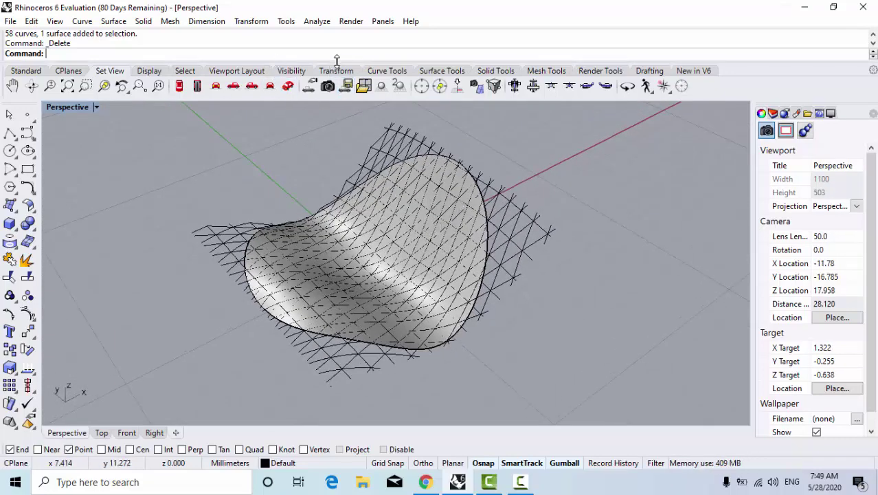
key(Up)
text(up)
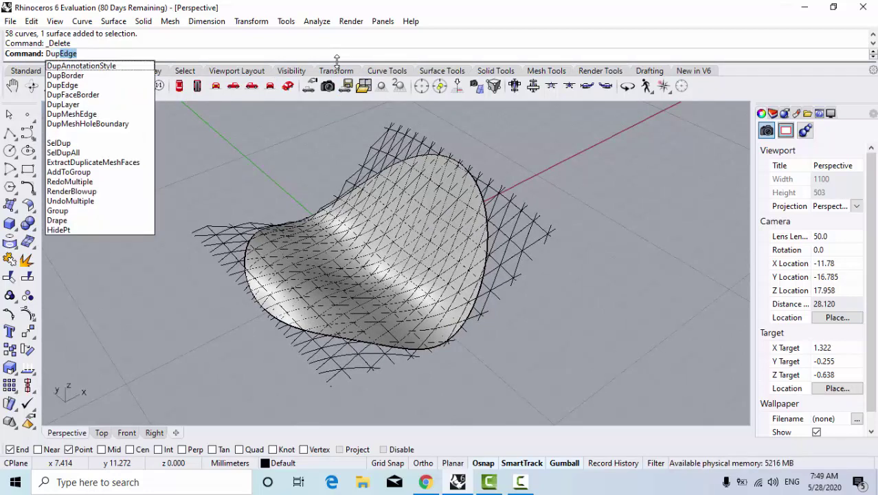
click(105, 85)
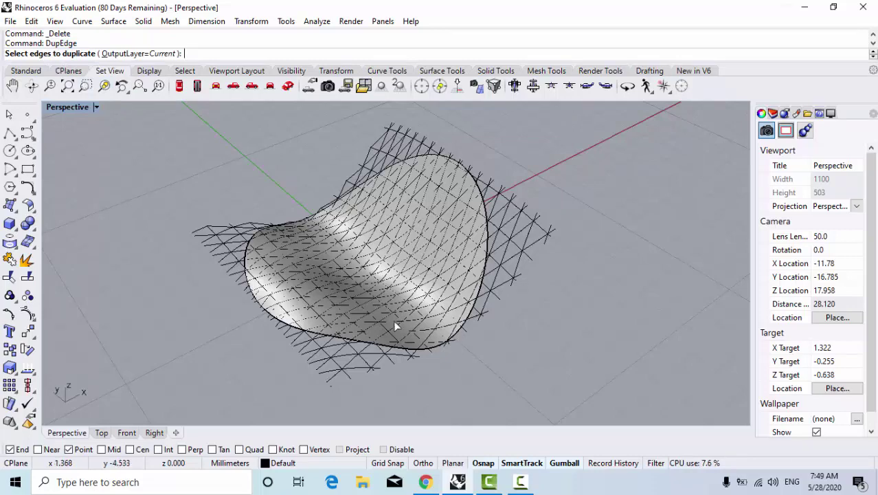
scroll(492, 270, up, 4)
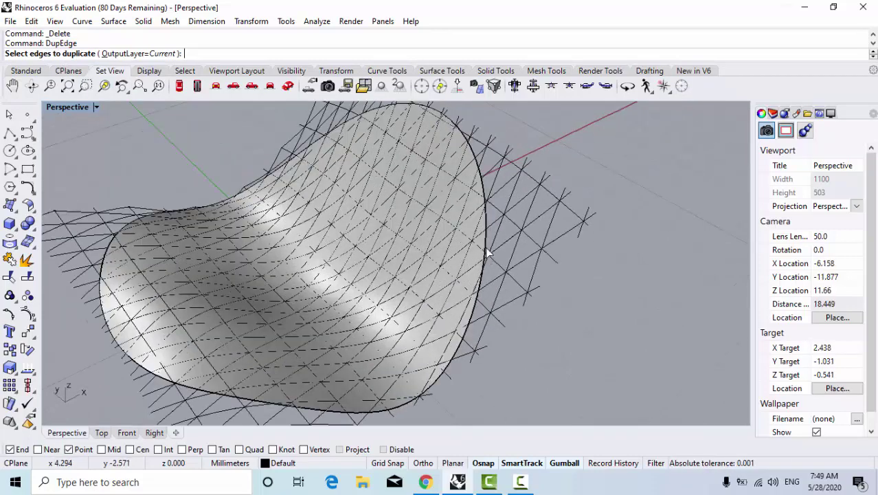
click(489, 251)
key(Return)
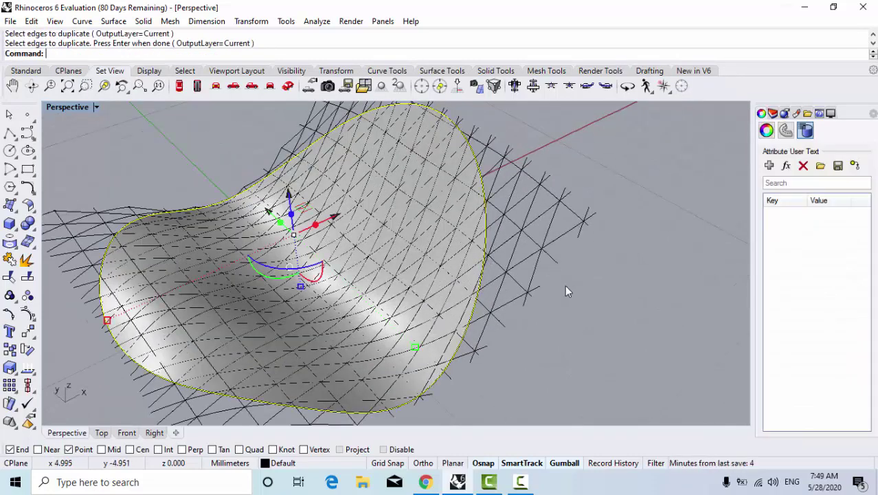
key(Escape)
Delete the wavy patch surface, keeping its duplicated edge curve and the flowed grid curves
click(462, 242)
key(Escape)
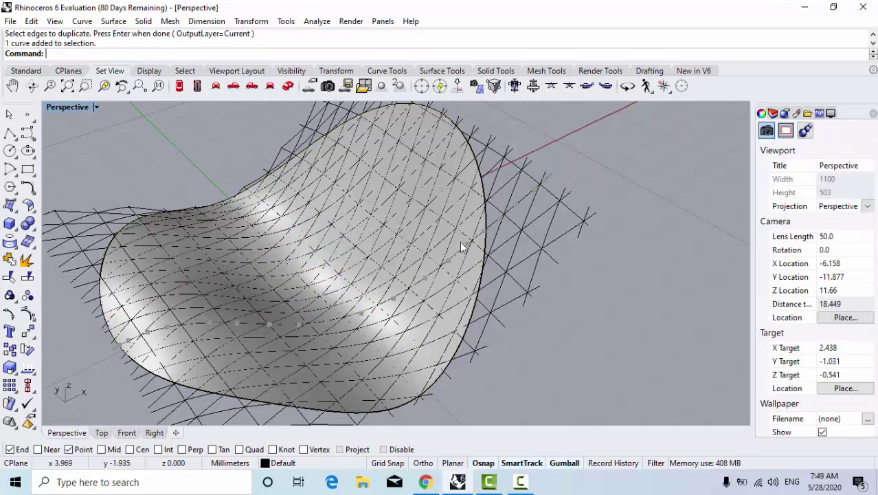
click(459, 239)
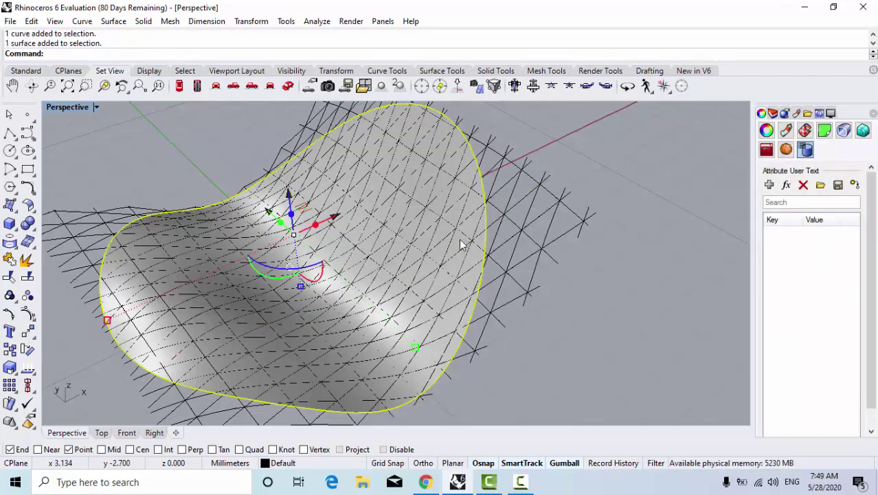
key(Delete)
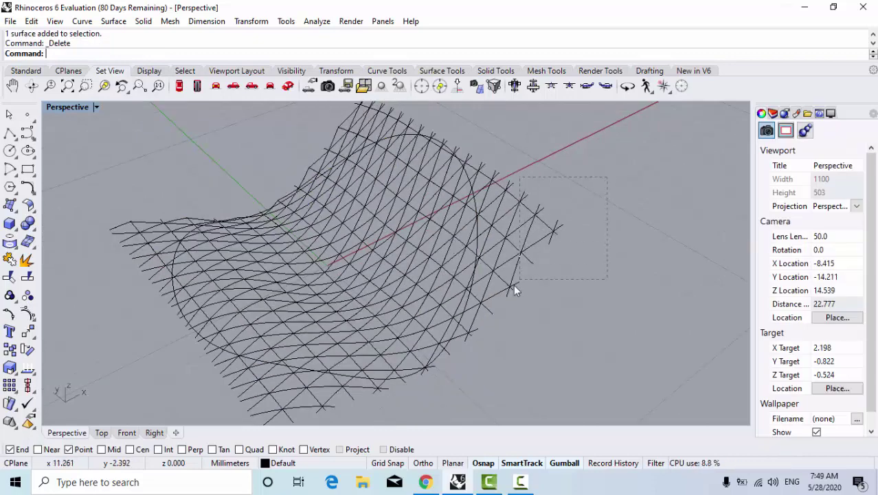
Try to delete the grid curves overhanging the boundary without splitting them, and undo the deletion
drag(499, 311, 512, 309)
key(Escape)
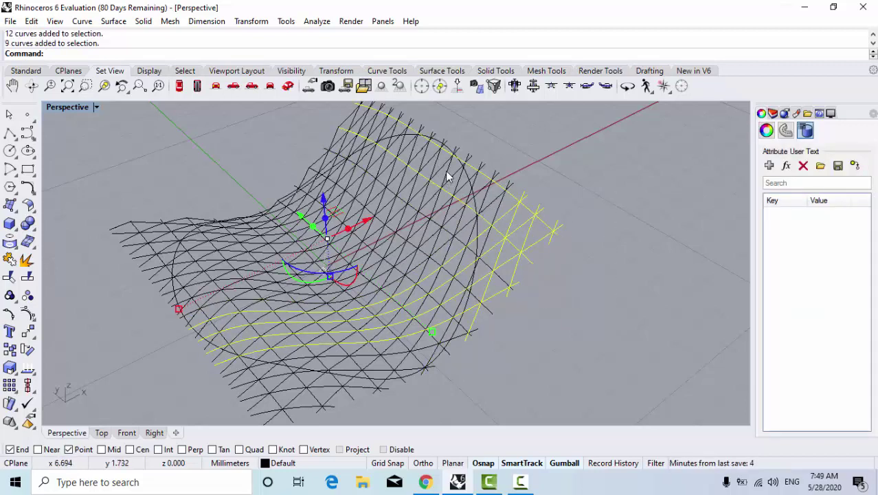
key(Delete)
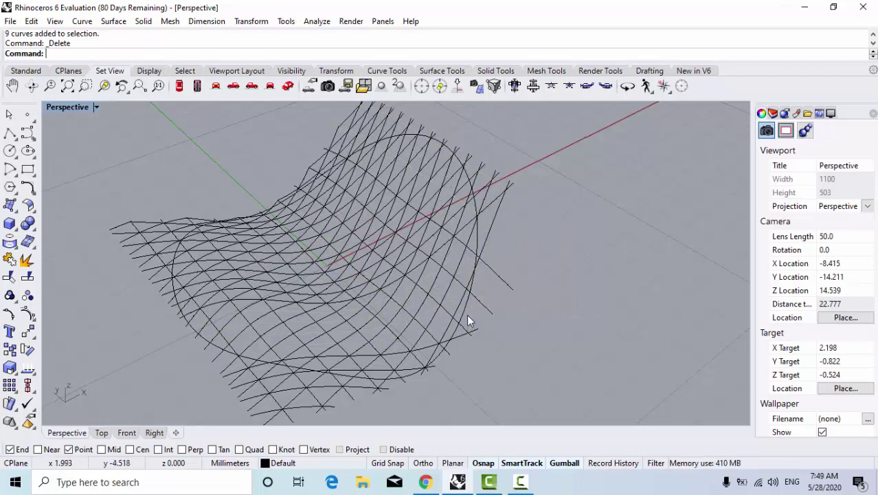
key(ctrl+z)
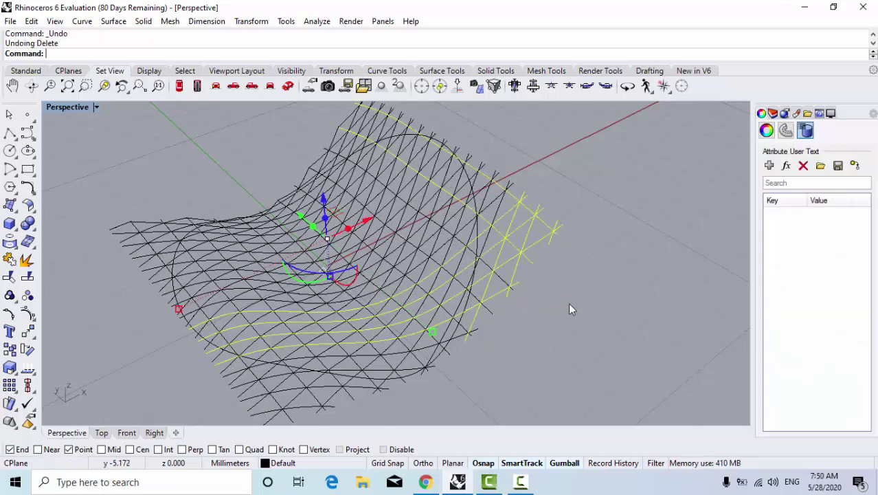
key(Escape)
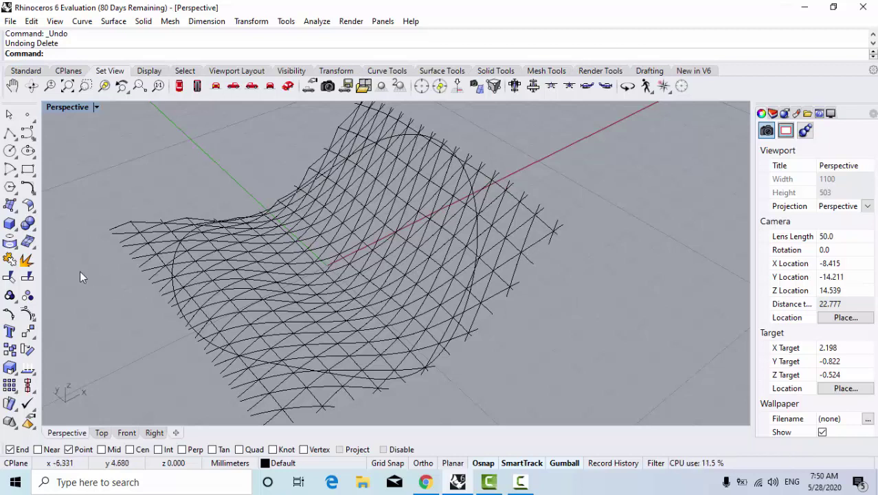
Split all the grid curves with the closed boundary curve as the cutting object, leaving the boundary itself out of the split selection
click(28, 277)
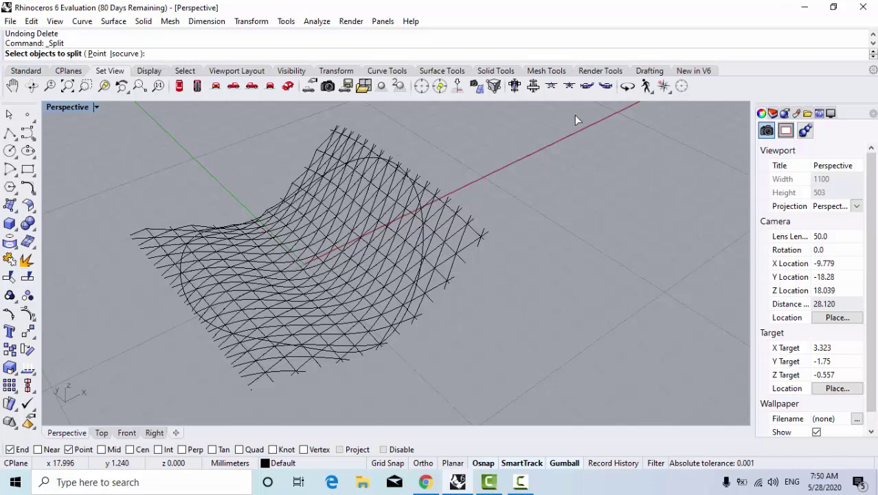
drag(575, 118, 97, 397)
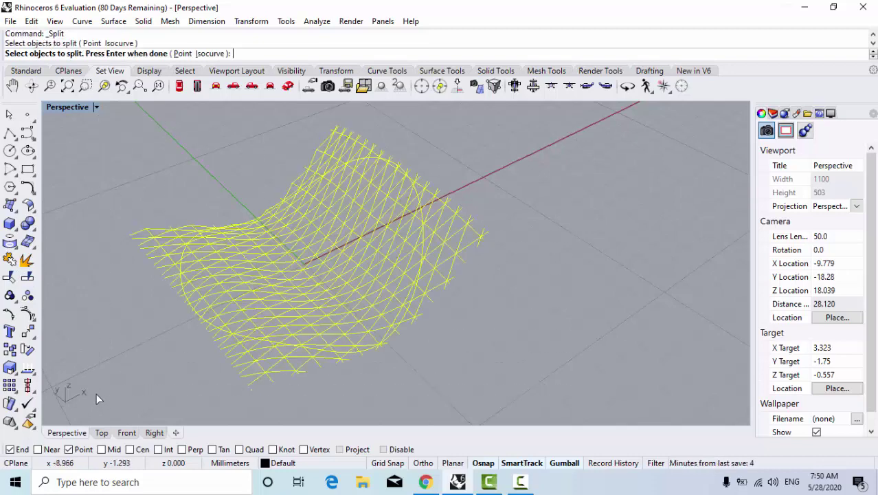
scroll(324, 322, up, 6)
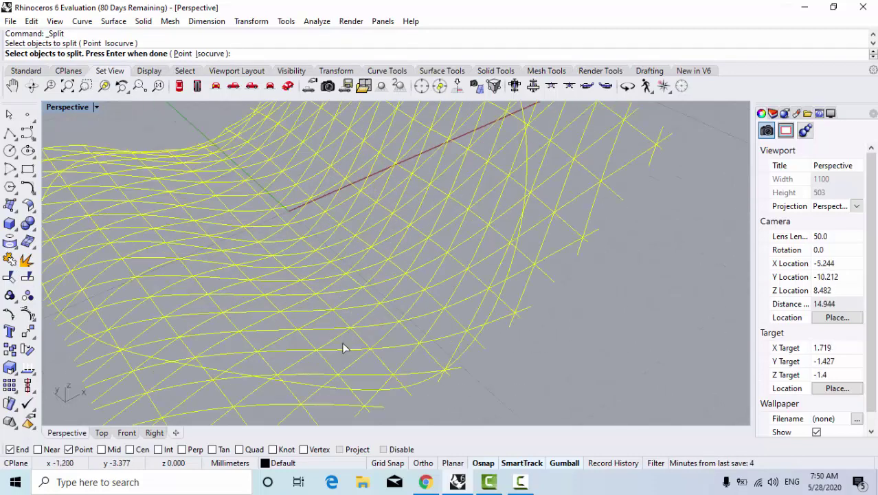
scroll(453, 361, up, 4)
click(479, 349)
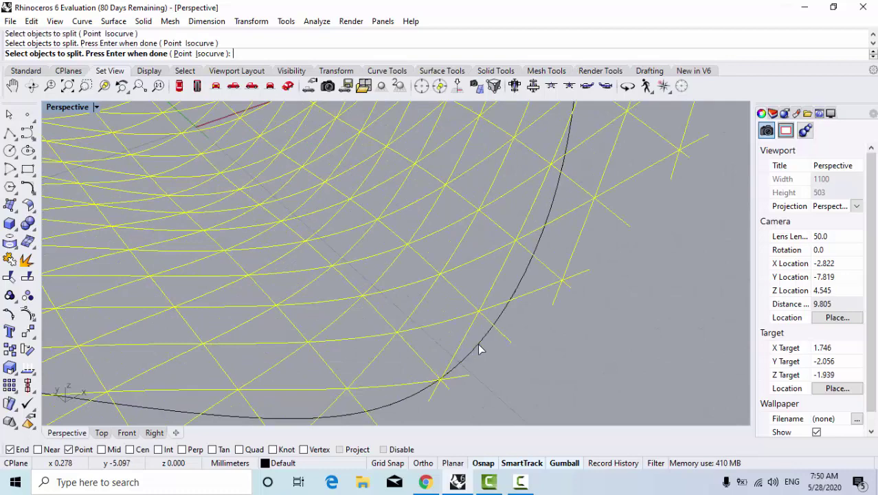
scroll(479, 349, down, 8)
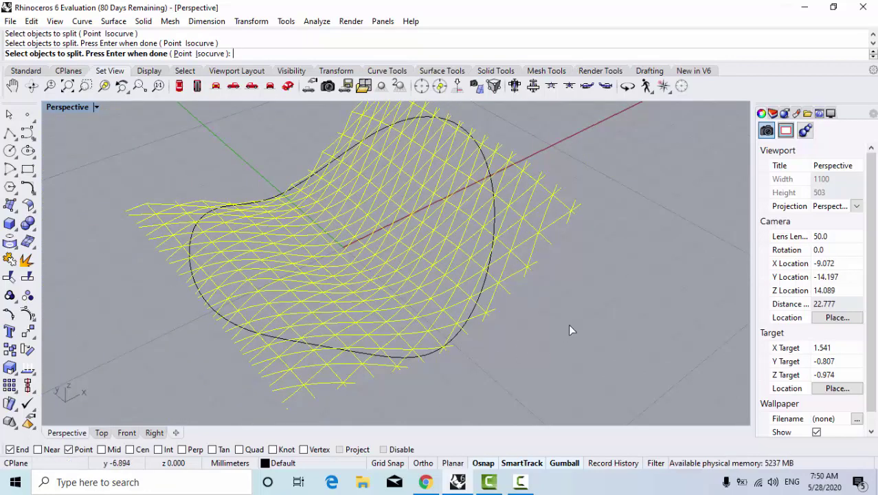
key(Return)
scroll(457, 346, up, 2)
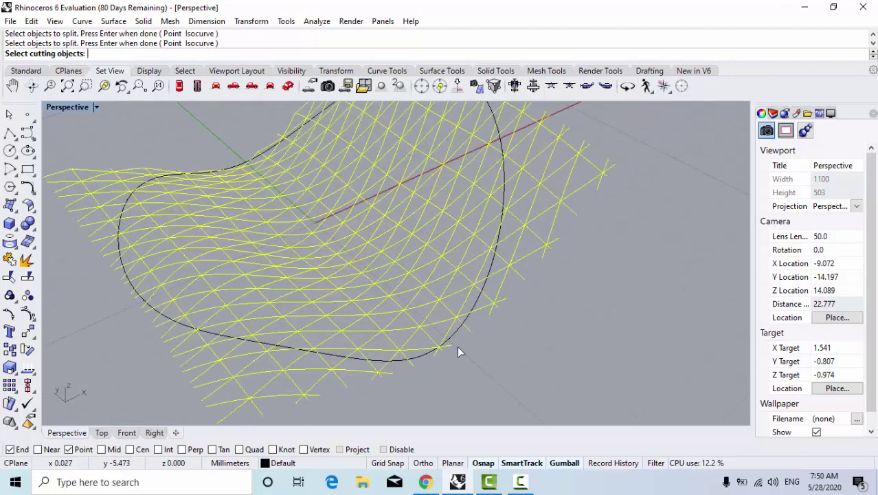
scroll(458, 346, up, 2)
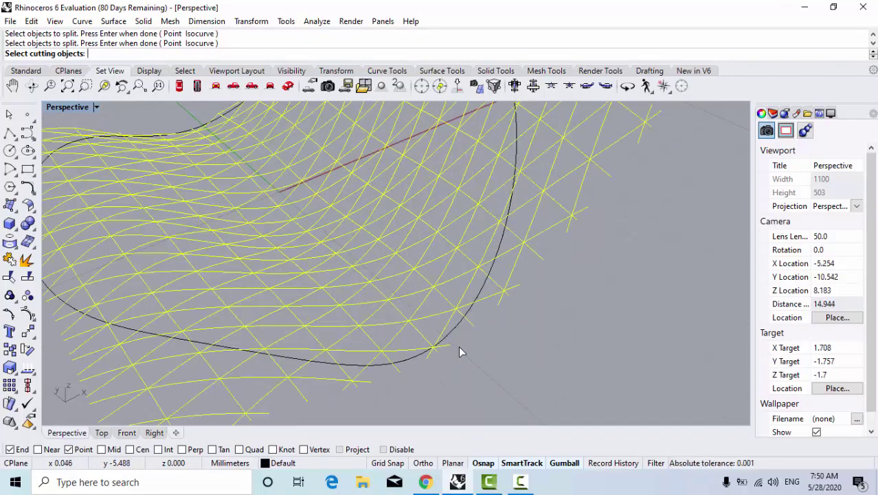
scroll(459, 345, up, 3)
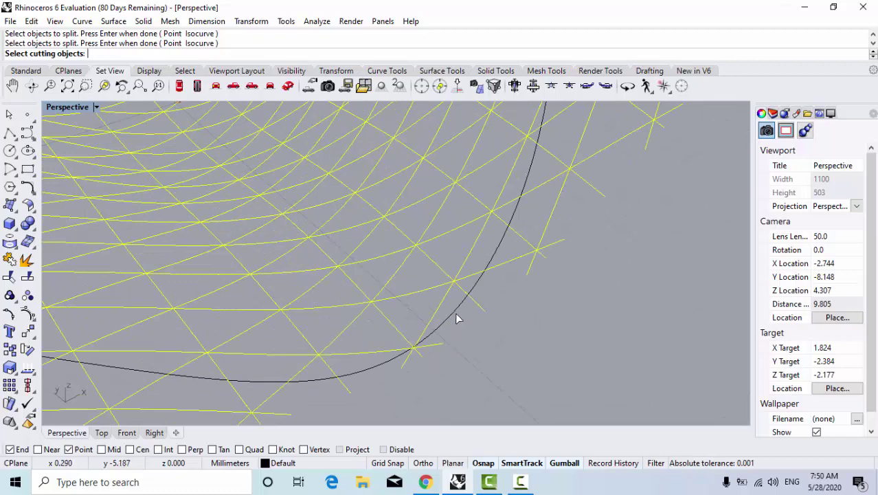
click(454, 312)
scroll(457, 318, down, 3)
scroll(457, 317, down, 5)
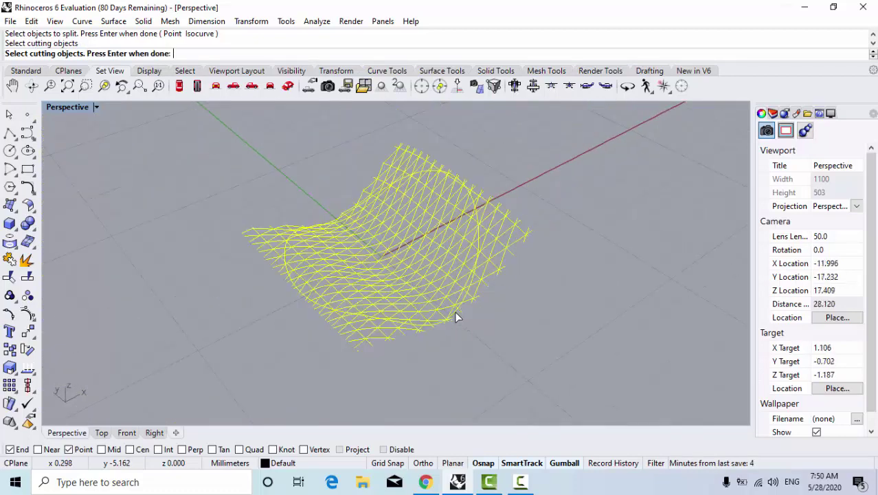
key(Return)
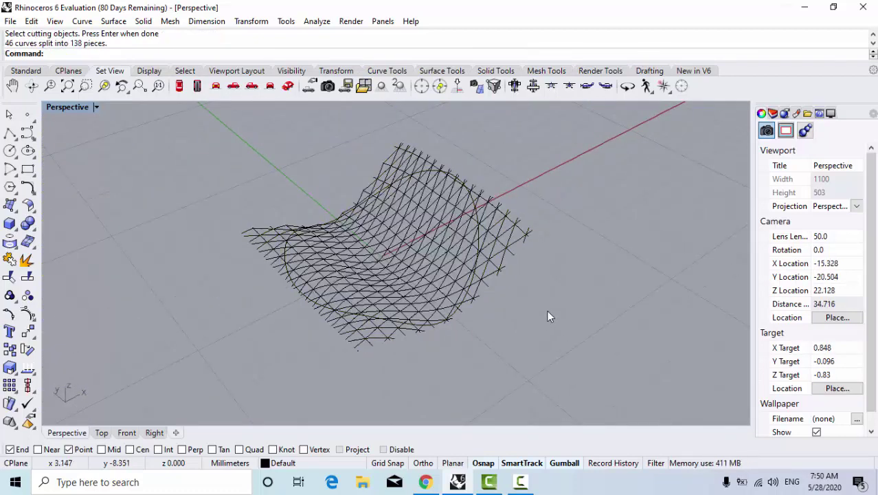
Delete the split grid pieces outside the boundary at its +X, -Y corner and along the adjoining part of the +X edge
drag(540, 248, 506, 299)
key(Delete)
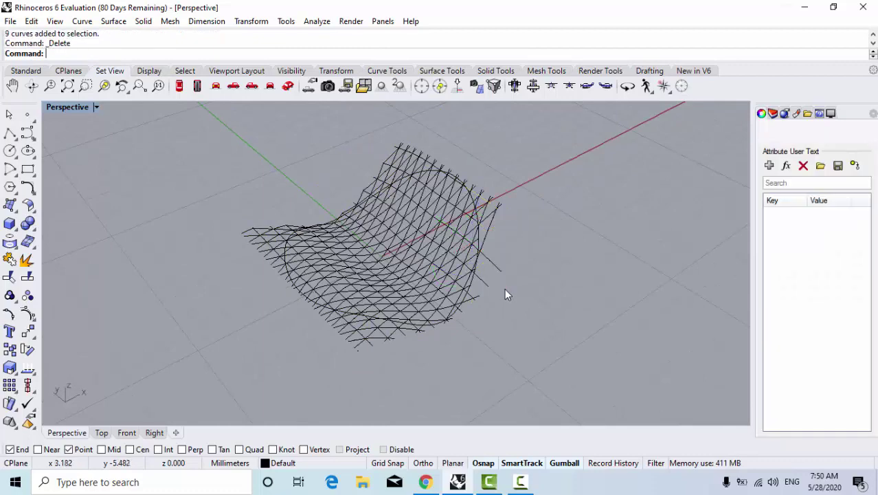
drag(501, 243, 495, 250)
key(Delete)
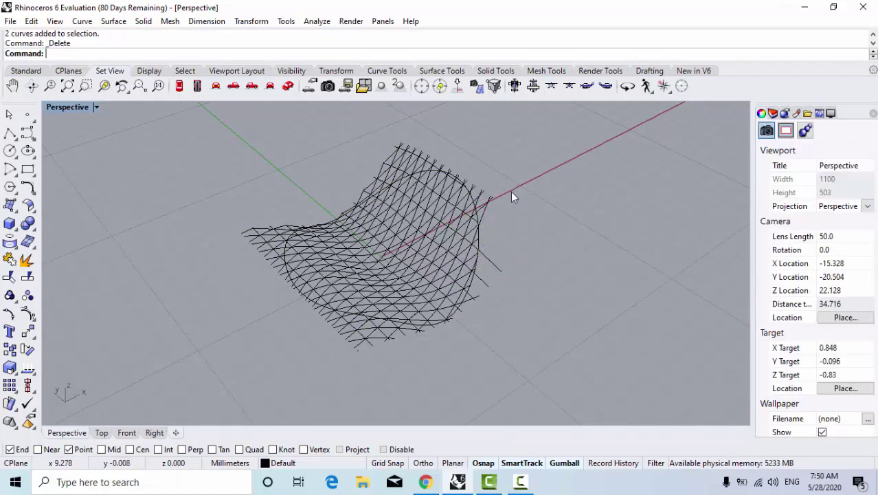
scroll(510, 192, up, 6)
drag(447, 265, 447, 264)
key(Delete)
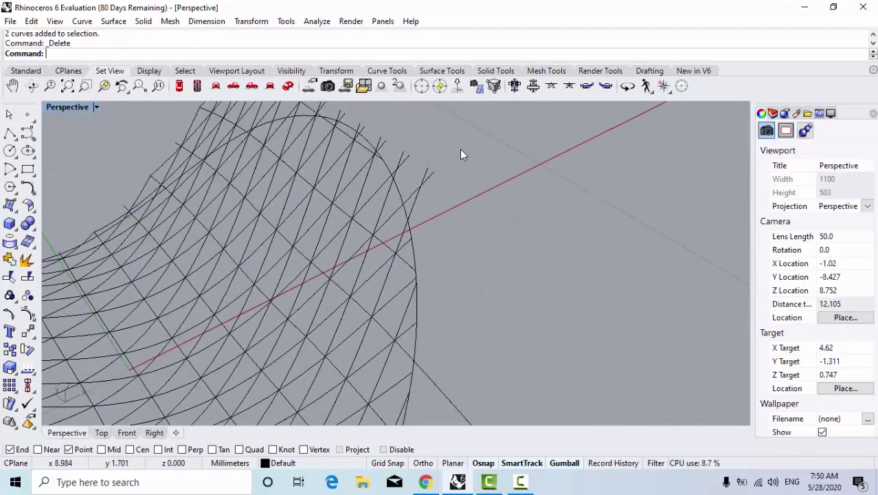
drag(422, 197, 422, 198)
key(Delete)
drag(404, 169, 398, 166)
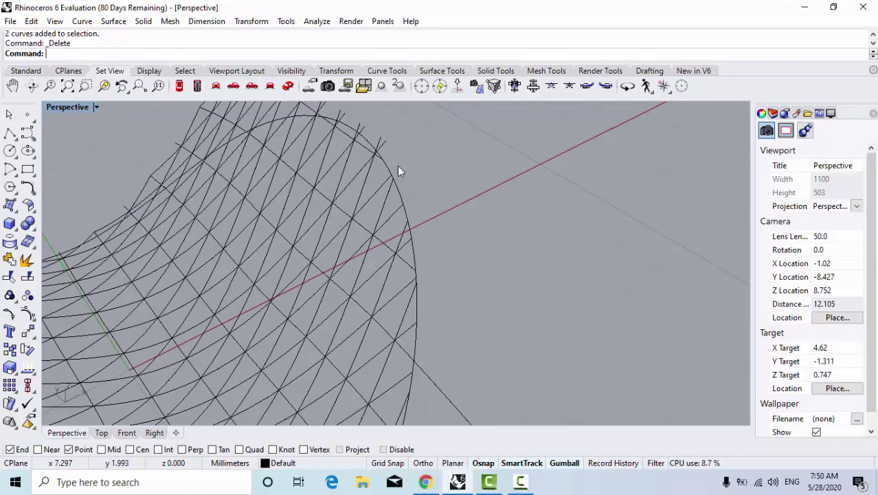
Delete the short grid ends projecting beyond the top of the boundary along its raised +X edge
right_drag(398, 165, 406, 145)
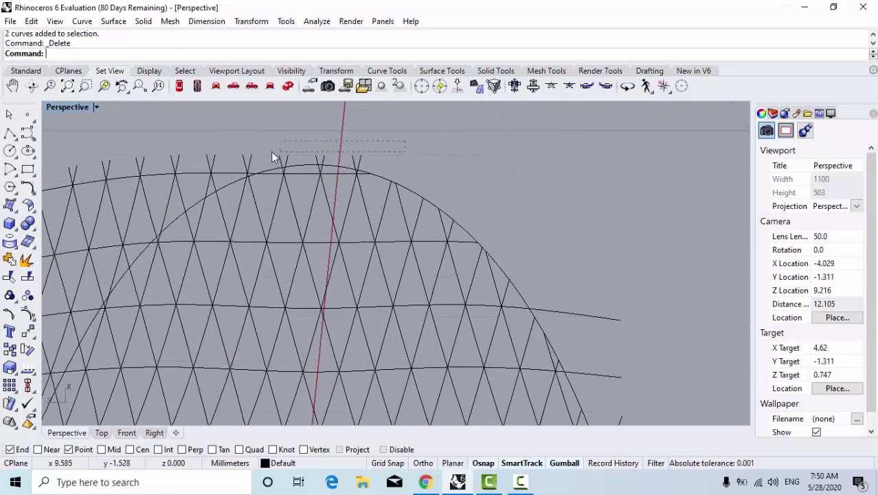
drag(272, 157, 256, 158)
key(Delete)
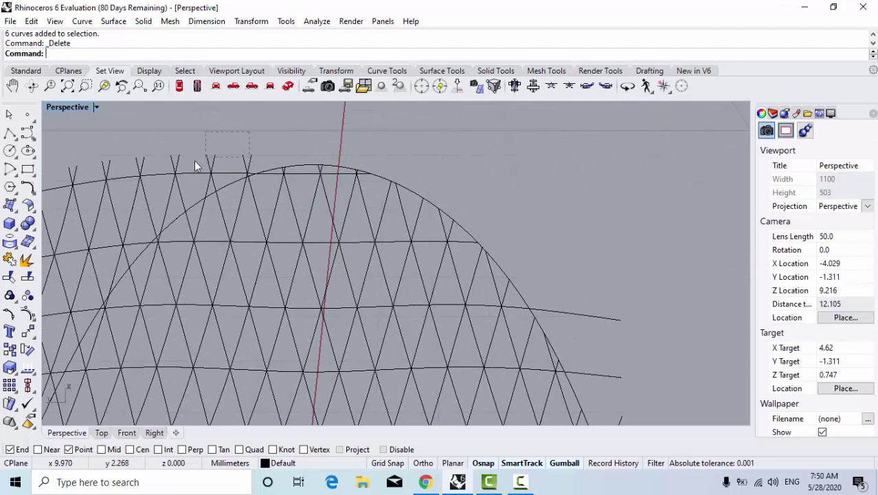
drag(195, 160, 122, 190)
key(Delete)
key(Delete)
Delete the leftover grid pieces outside the boundary at its +X, +Y corner
shift+right_drag(125, 190, 342, 124)
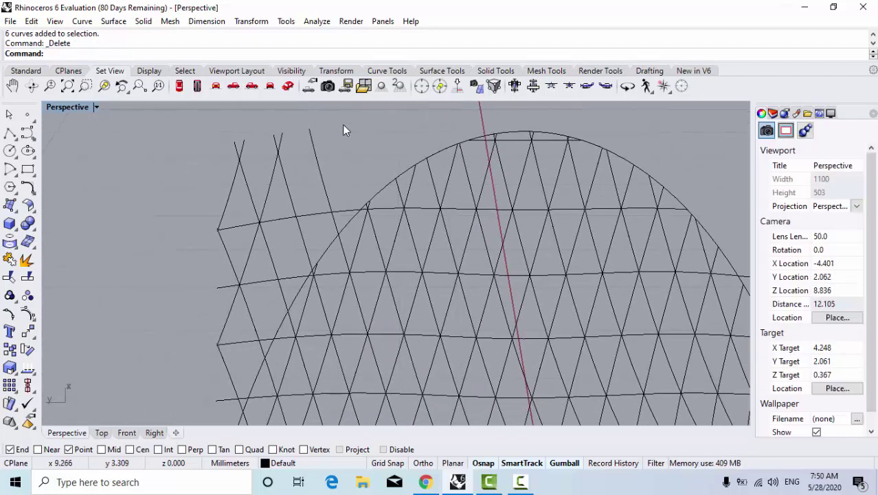
drag(216, 183, 206, 186)
key(Delete)
drag(271, 182, 186, 313)
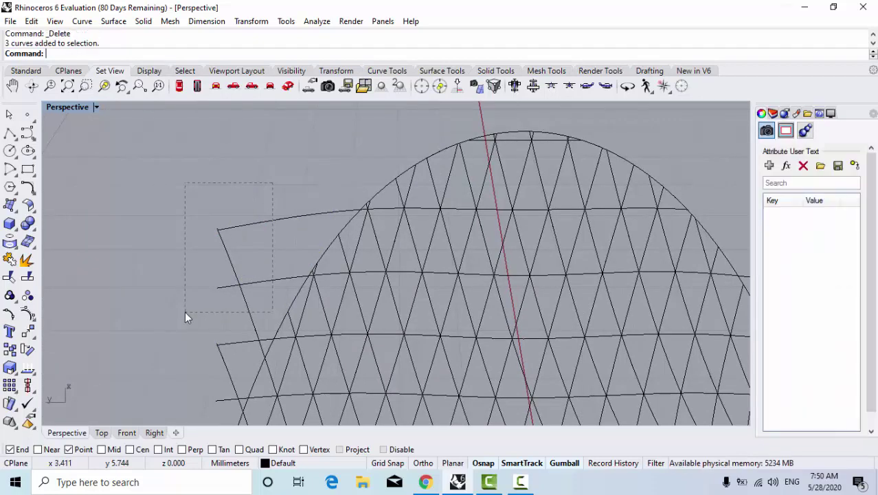
key(Delete)
drag(210, 367, 209, 397)
key(Delete)
key(Delete)
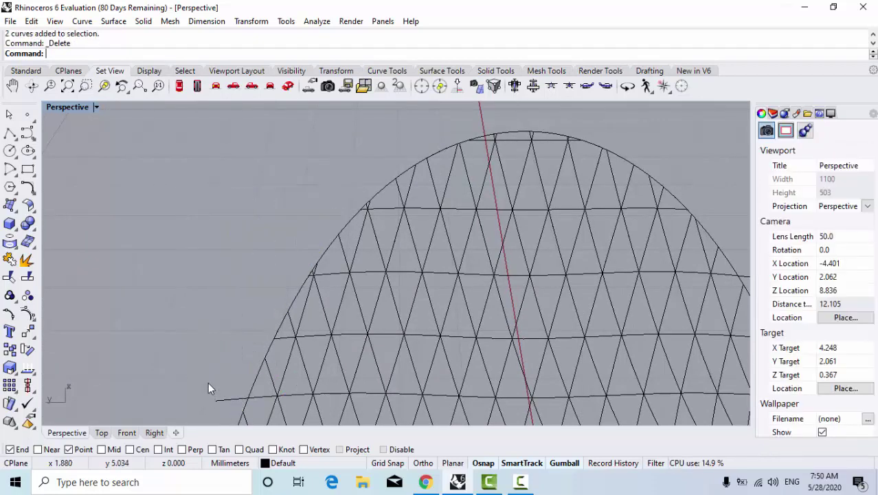
Delete the split grid pieces outside the boundary along its +Y edge, from the +X corner down to the Y axis
shift+right_drag(208, 382, 284, 235)
drag(271, 251, 270, 252)
key(Delete)
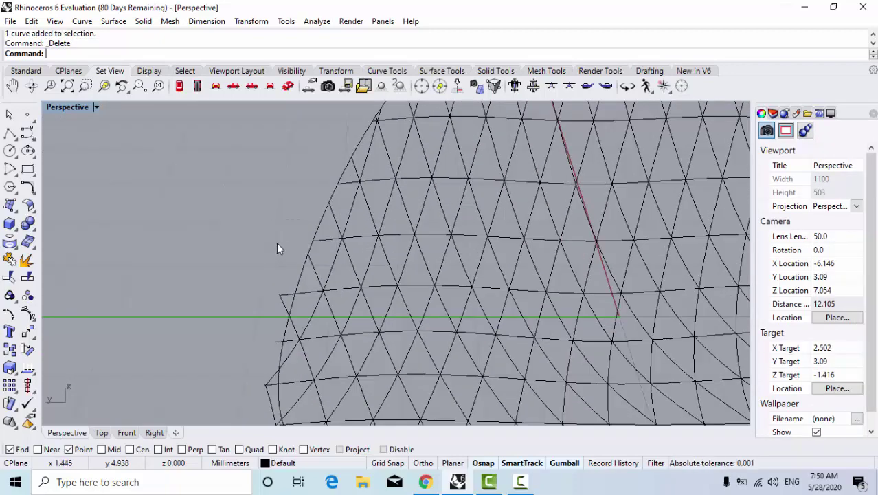
shift+right_drag(277, 245, 284, 268)
drag(298, 208, 282, 227)
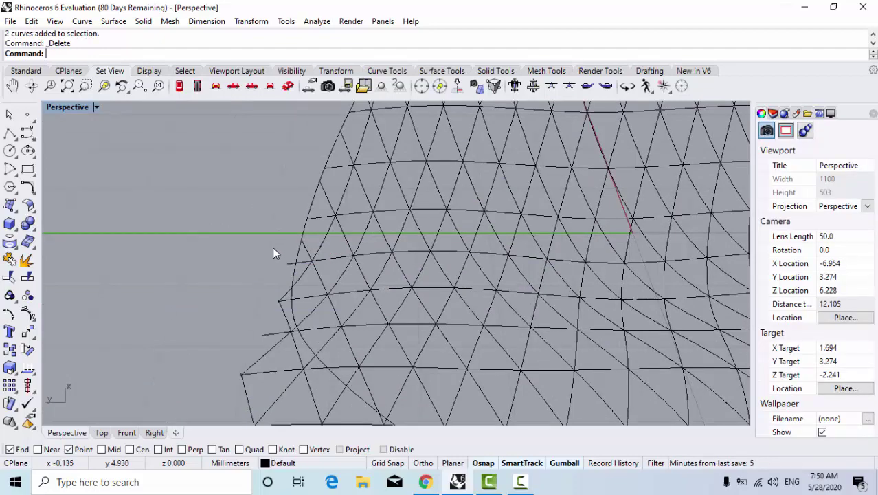
drag(272, 374, 242, 382)
right_drag(243, 382, 279, 345)
right_drag(302, 318, 310, 351)
scroll(336, 347, down, 10)
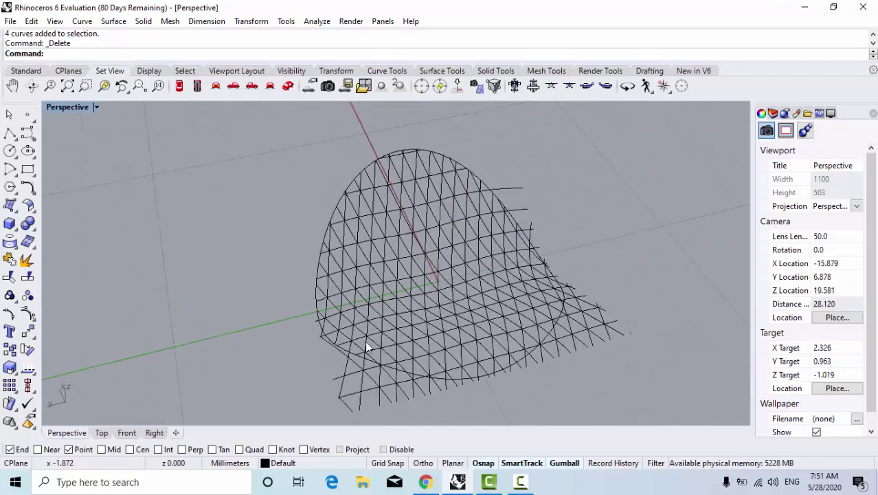
Delete the split grid pieces projecting past the boundary at the +Y end of its -X, +Y corner
right_drag(412, 358, 568, 344)
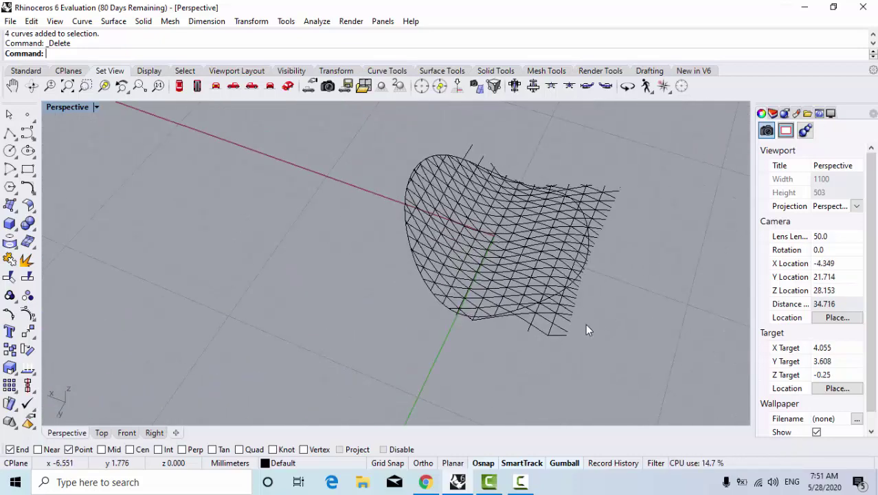
drag(586, 324, 398, 320)
key(Delete)
scroll(557, 330, up, 5)
key(Delete)
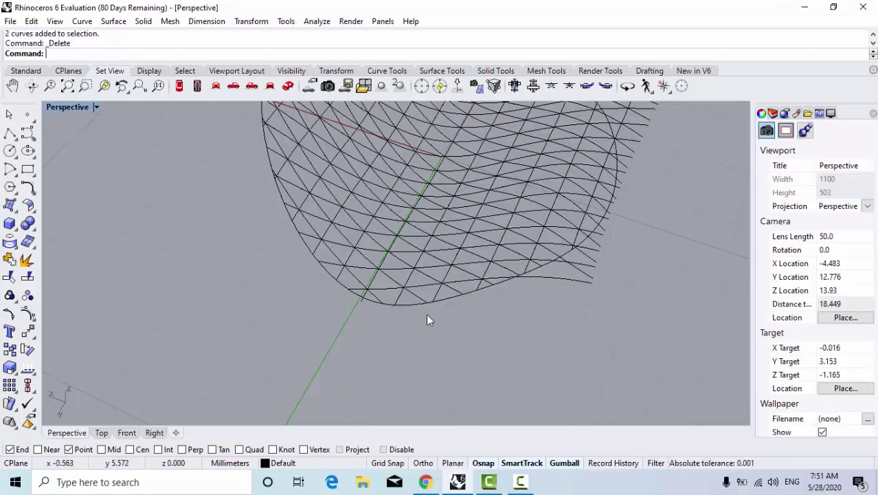
Delete the short grid end crossing the boundary beside the +Y axis, keeping the boundary curve in its original position
scroll(312, 316, up, 4)
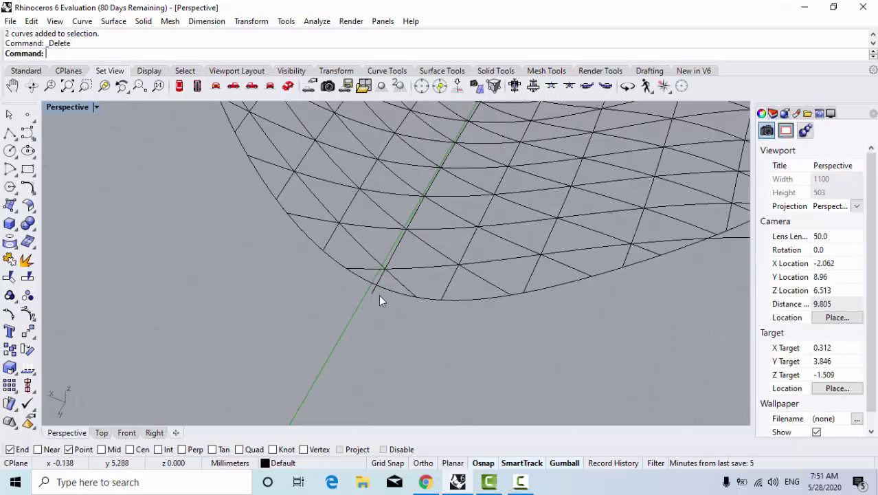
drag(378, 298, 363, 297)
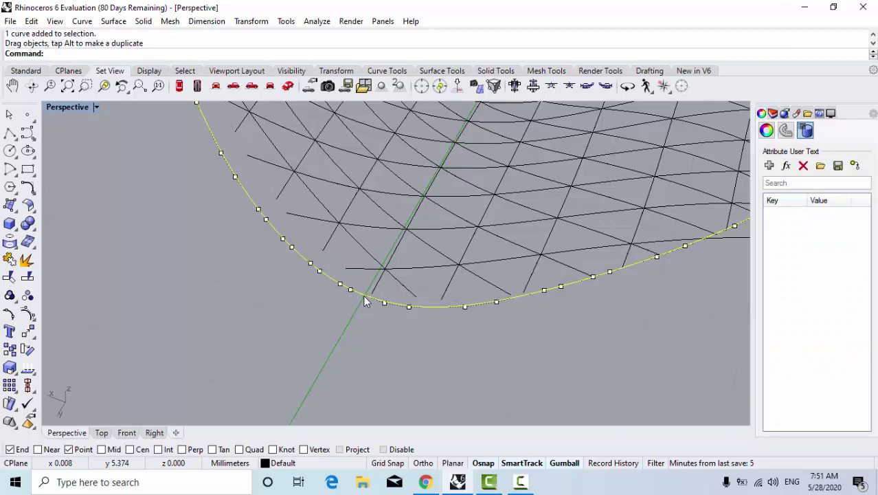
key(ctrl+z)
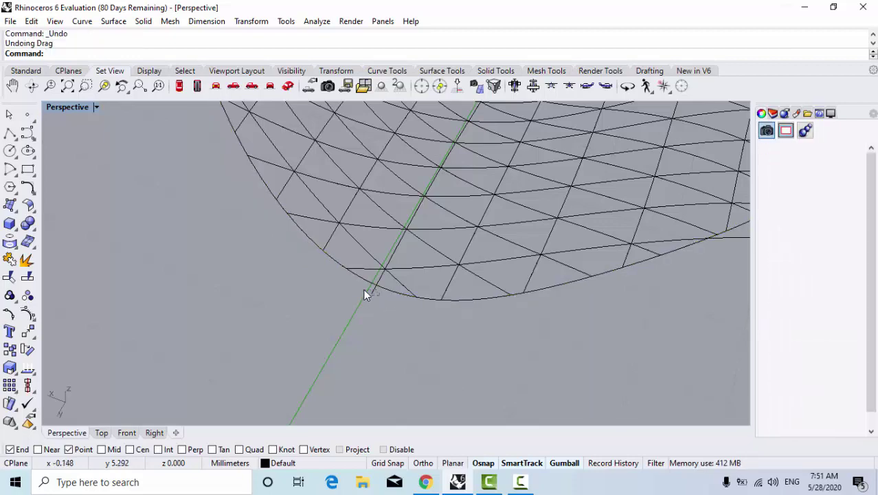
click(365, 294)
key(Delete)
scroll(397, 299, down, 5)
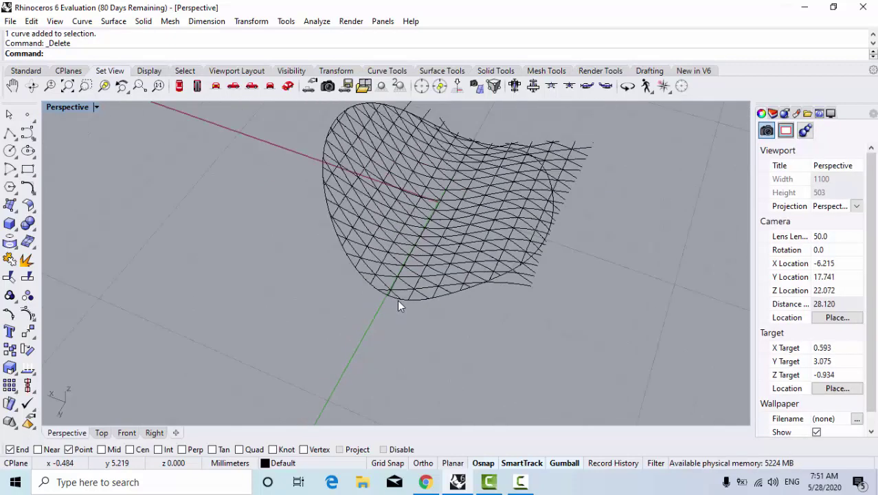
Delete the remaining long grid ends outside the boundary where the -X, +Y corner meets the -X edge
right_drag(397, 299, 447, 342)
scroll(447, 342, up, 5)
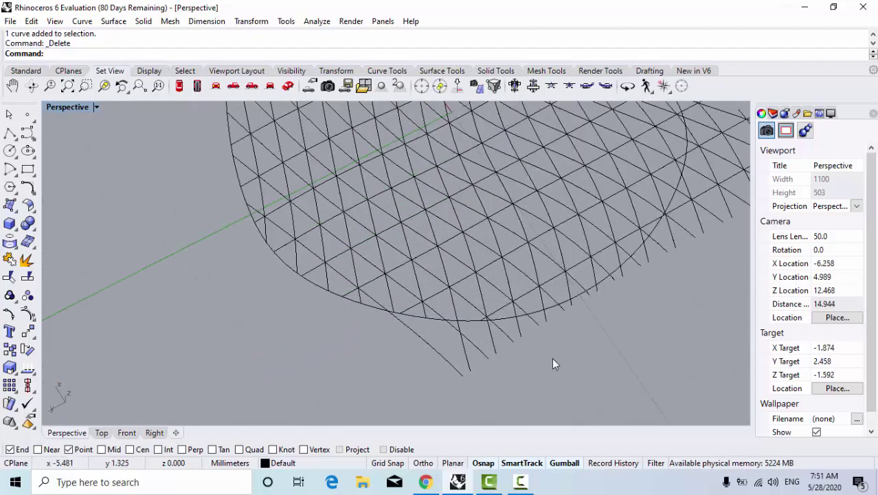
drag(487, 370, 423, 385)
key(Delete)
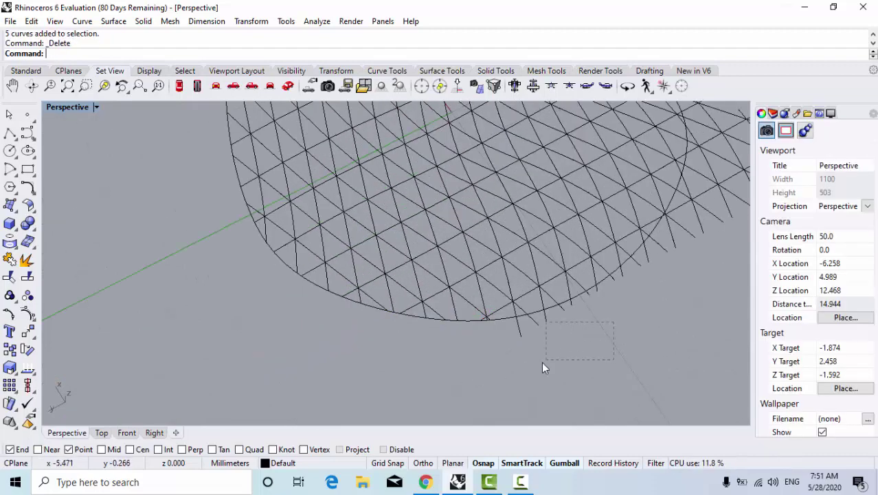
drag(531, 362, 533, 358)
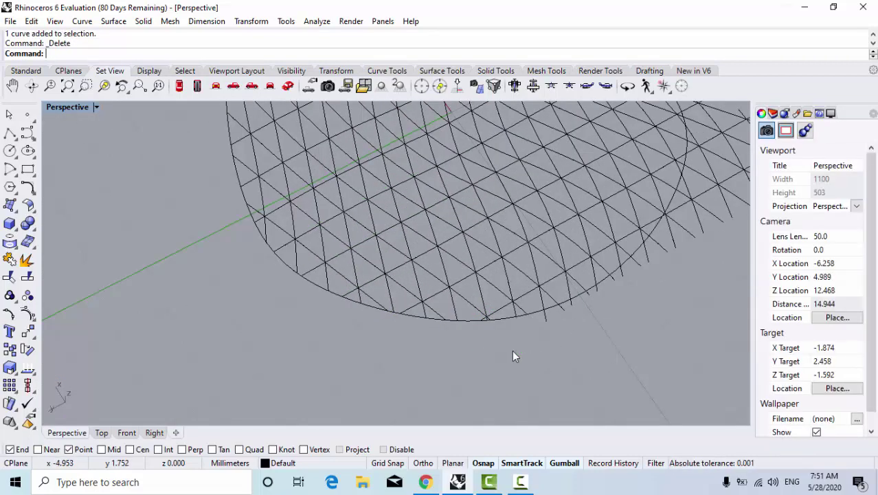
Delete the outermost split grid pieces beyond the boundary at its -X, -Y corner
right_drag(599, 320, 507, 313)
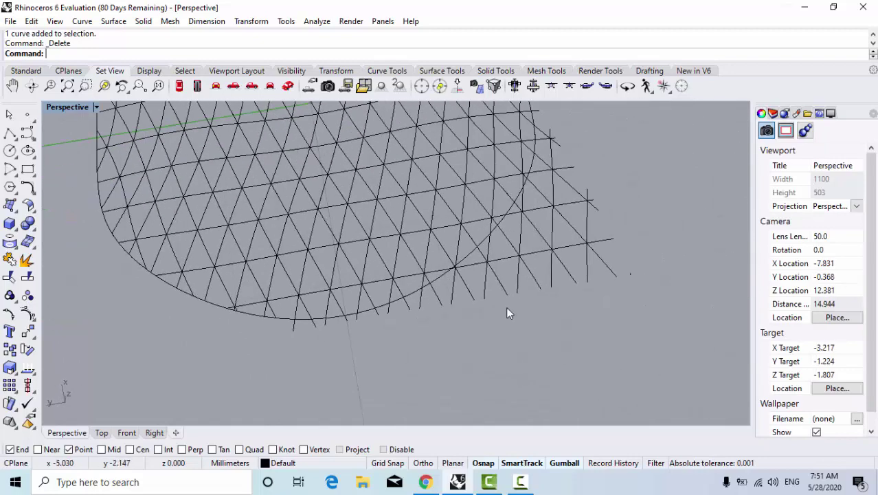
drag(564, 320, 564, 320)
key(Delete)
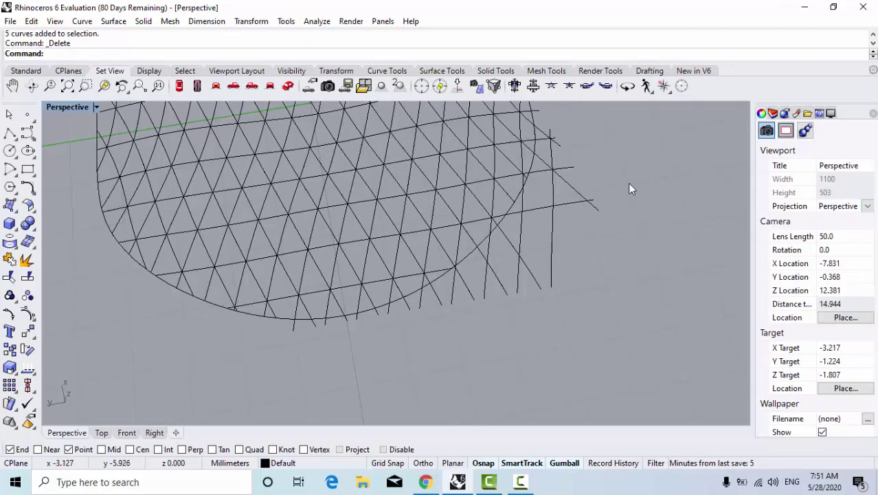
key(Delete)
Delete the rest of the grid ends projecting beyond the boundary along its -X edge
drag(545, 286, 378, 325)
key(Delete)
key(Delete)
key(Delete)
key(Delete)
key(Delete)
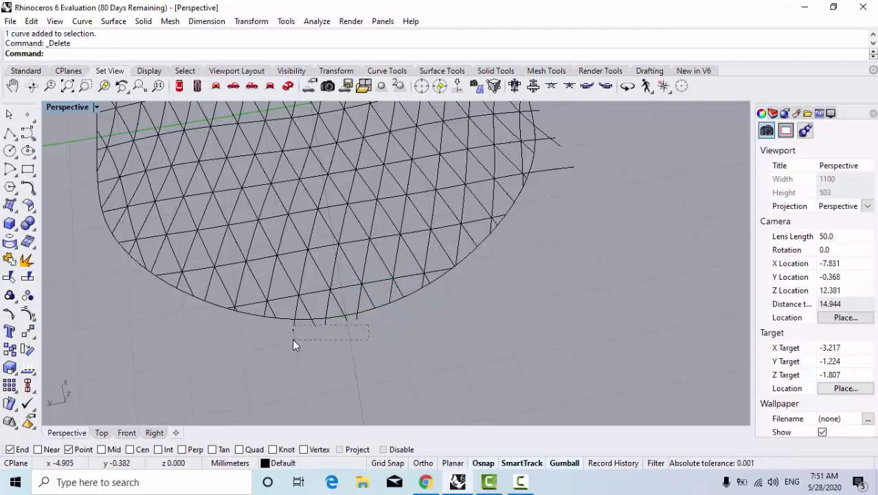
drag(368, 318, 338, 329)
Delete the remaining grid ends outside the boundary along its -Y edge, including the tiny stubs near the Y axis
mouse_move(539, 304)
right_down()
mouse_move(482, 336)
mouse_move(498, 268)
mouse_move(416, 282)
right_up()
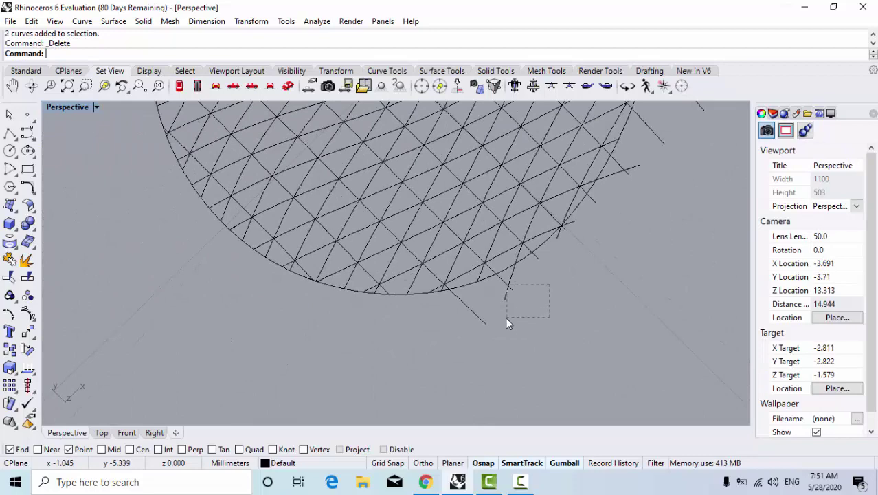
drag(507, 319, 503, 318)
click(483, 326)
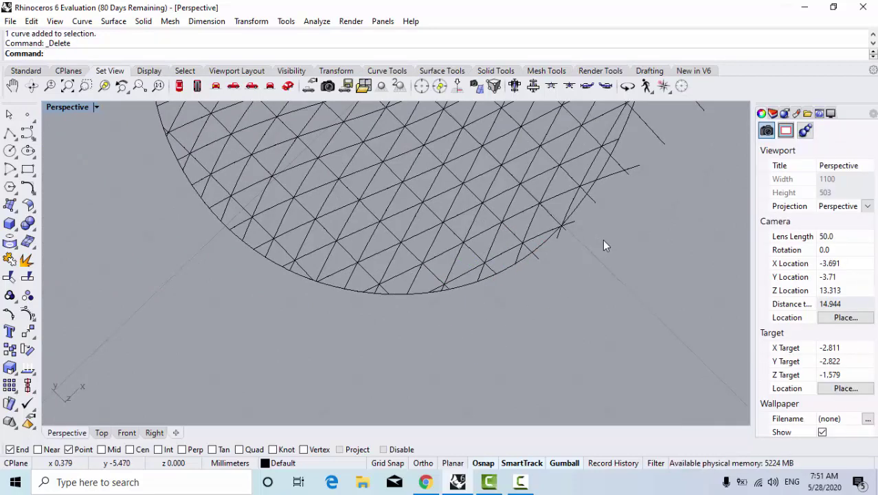
shift+right_drag(603, 239, 689, 227)
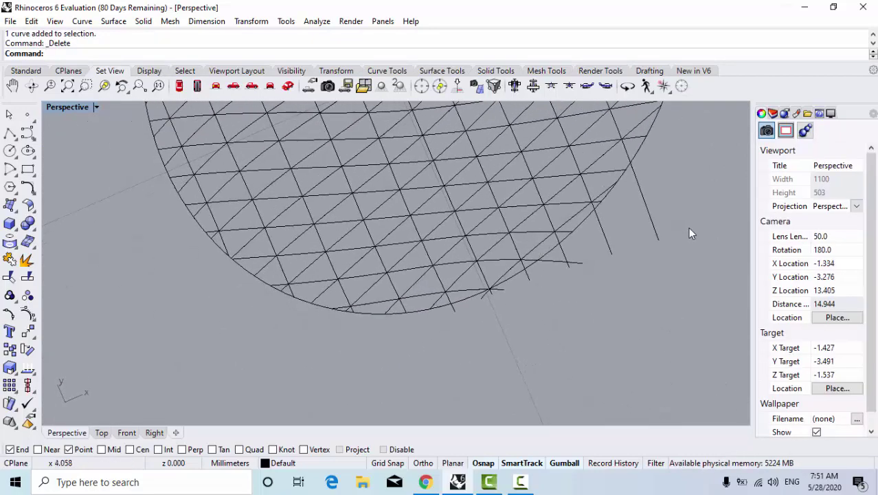
drag(686, 223, 609, 270)
key(Delete)
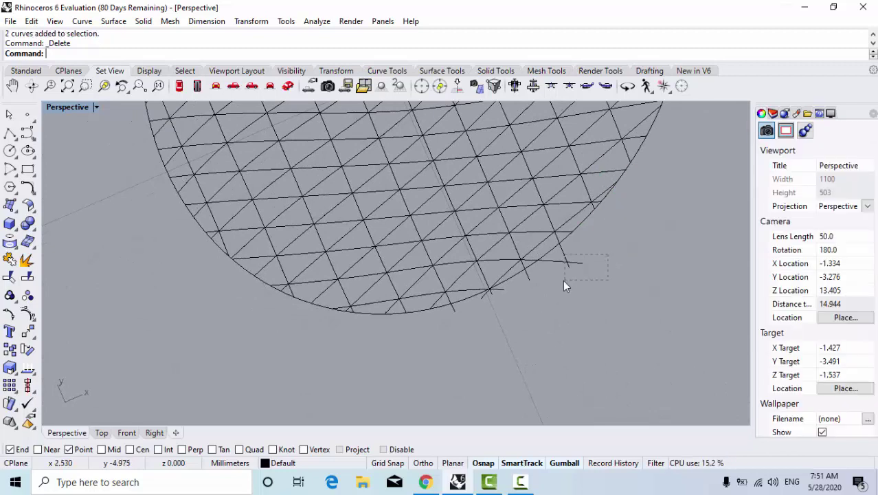
drag(532, 284, 526, 288)
key(Delete)
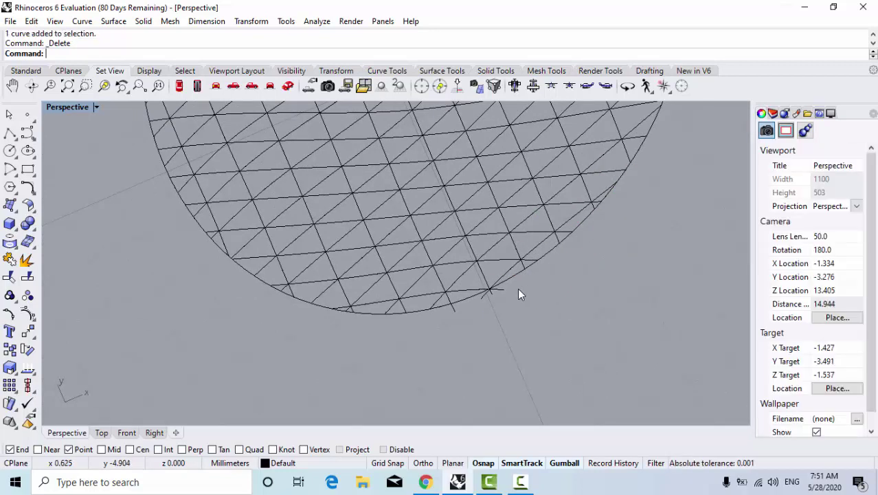
click(494, 296)
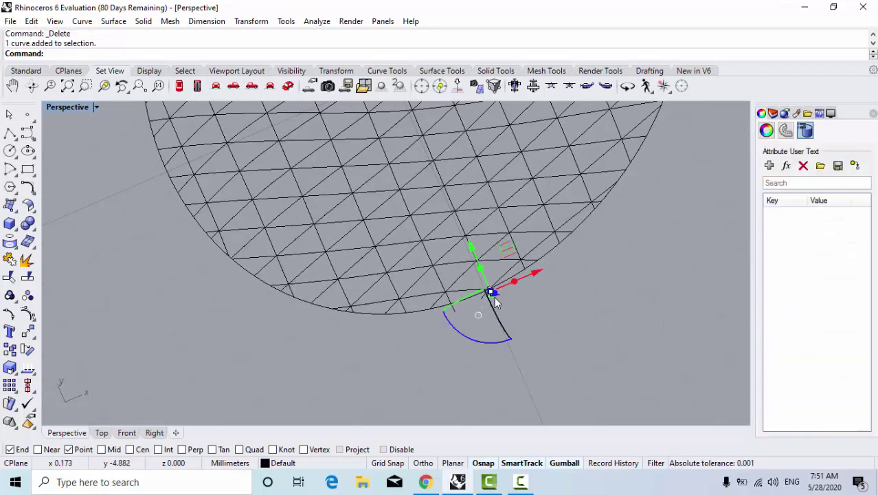
key(Delete)
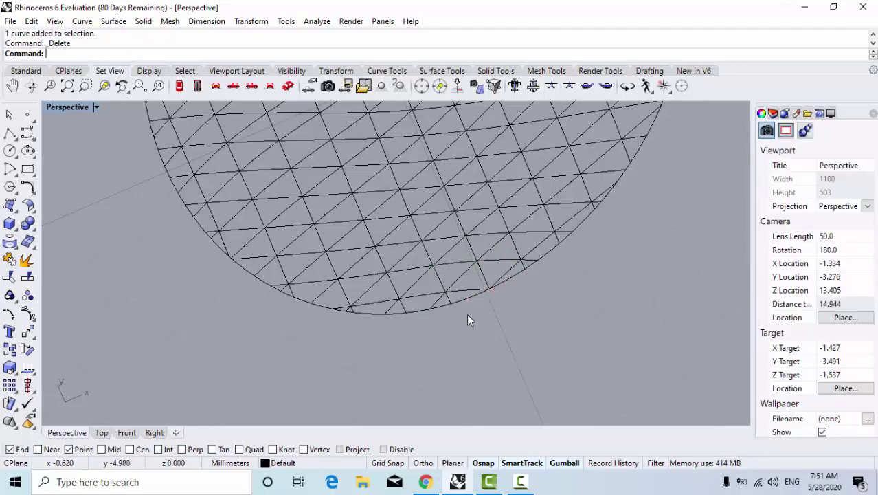
scroll(467, 316, down, 6)
right_drag(494, 273, 505, 241)
scroll(498, 237, up, 2)
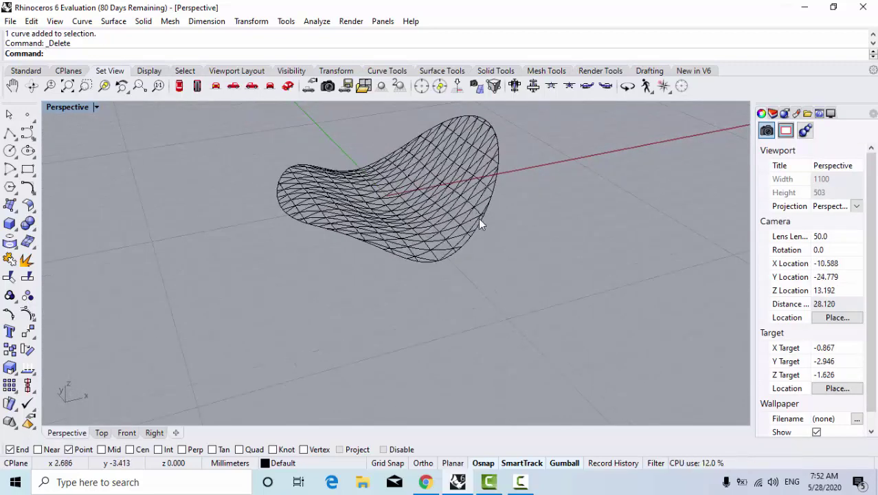
scroll(488, 234, up, 2)
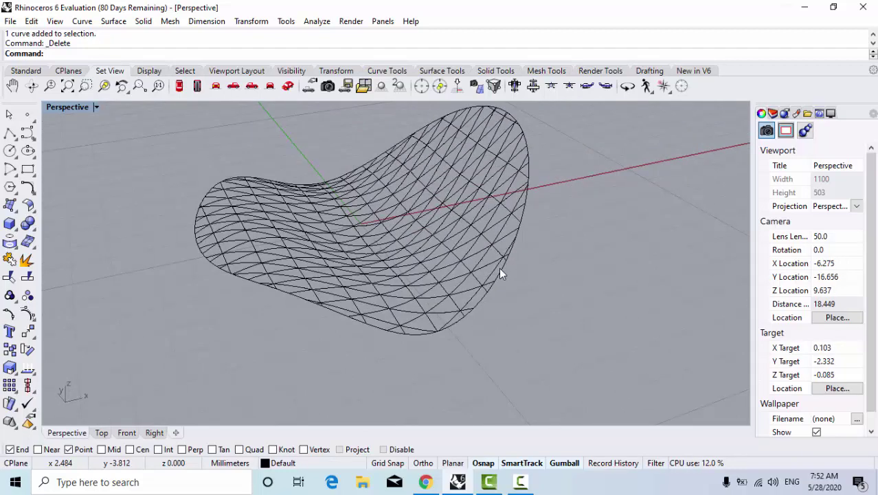
text(Pipe)
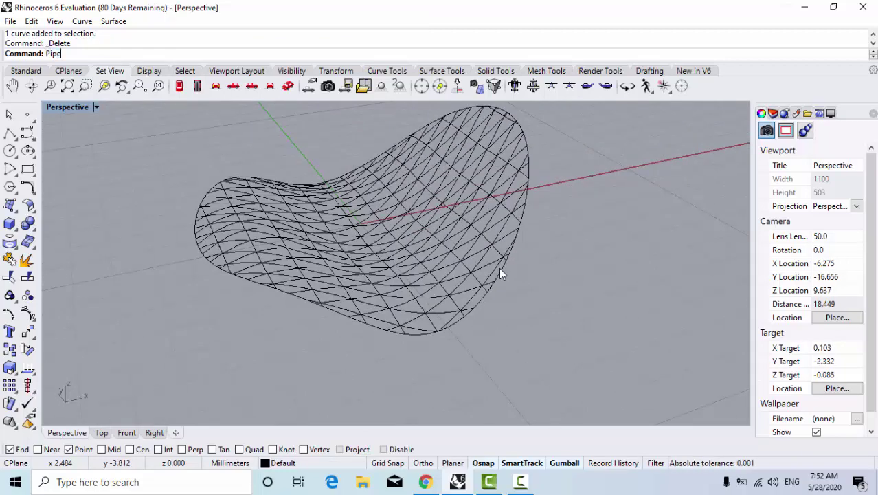
key(Return)
key(Escape)
scroll(576, 193, down, 2)
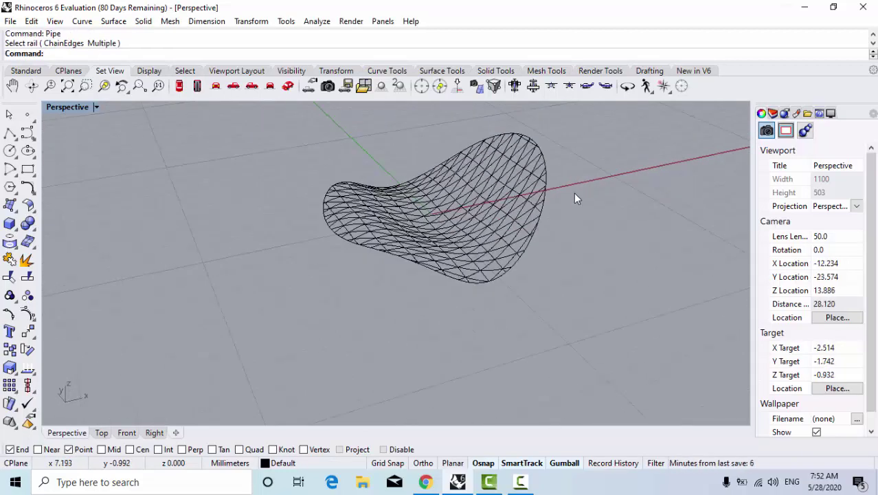
Try piping all the trimmed grid curves and the boundary curve with a radius of 0.1, and undo the pipes
drag(585, 123, 274, 322)
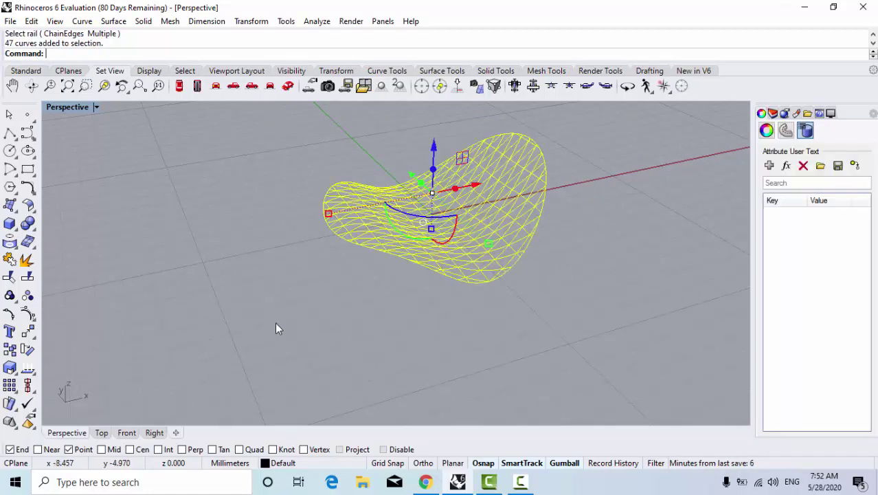
text(Pipe)
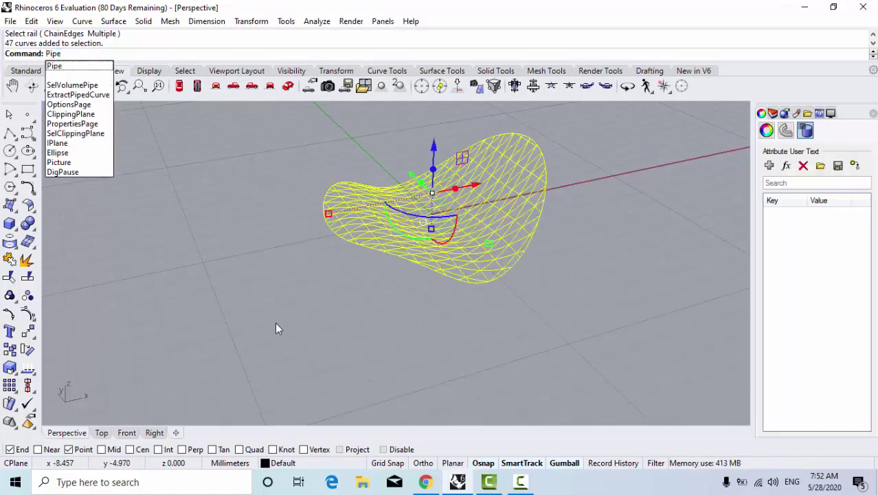
key(Return)
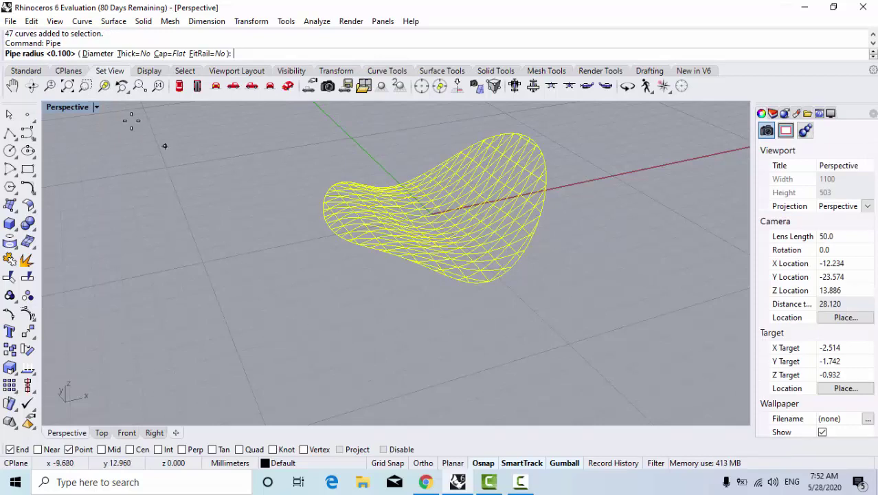
text(0.1)
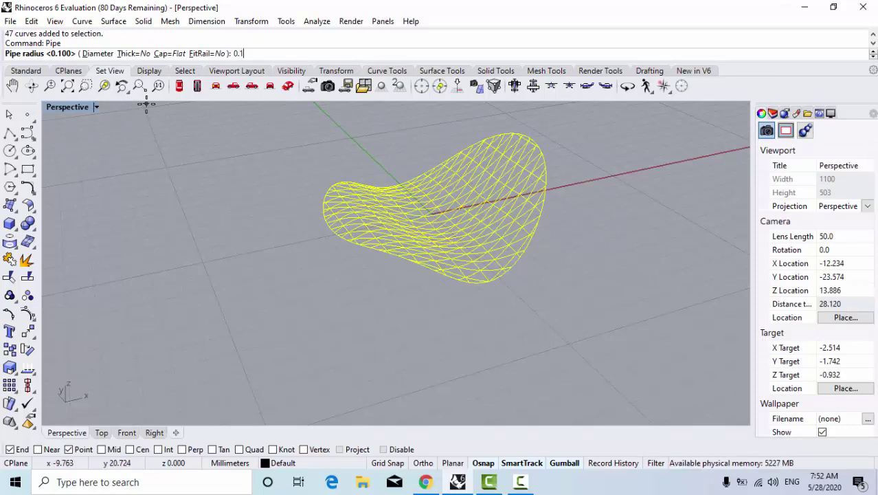
key(Return)
key(Return)
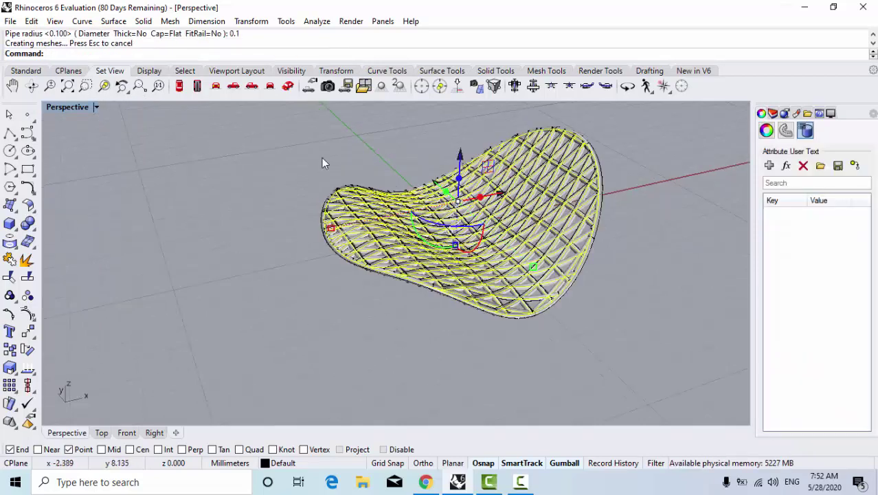
click(304, 170)
right_drag(304, 215, 327, 199)
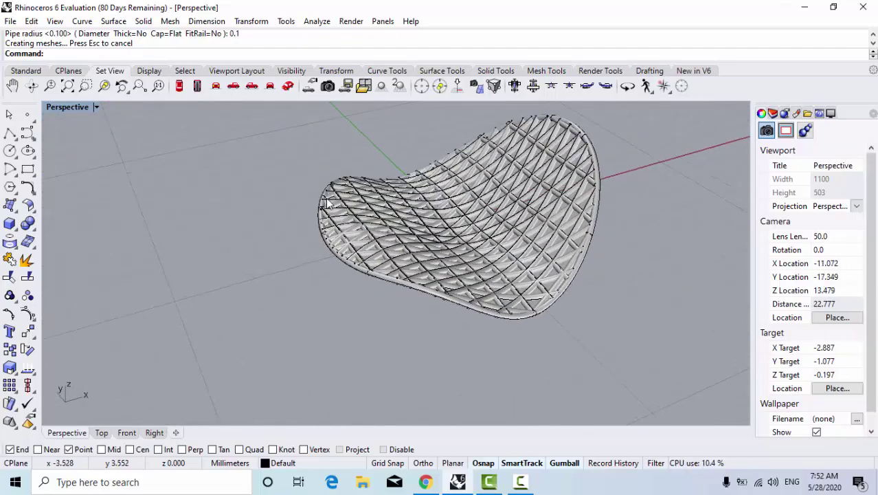
key(ctrl+z)
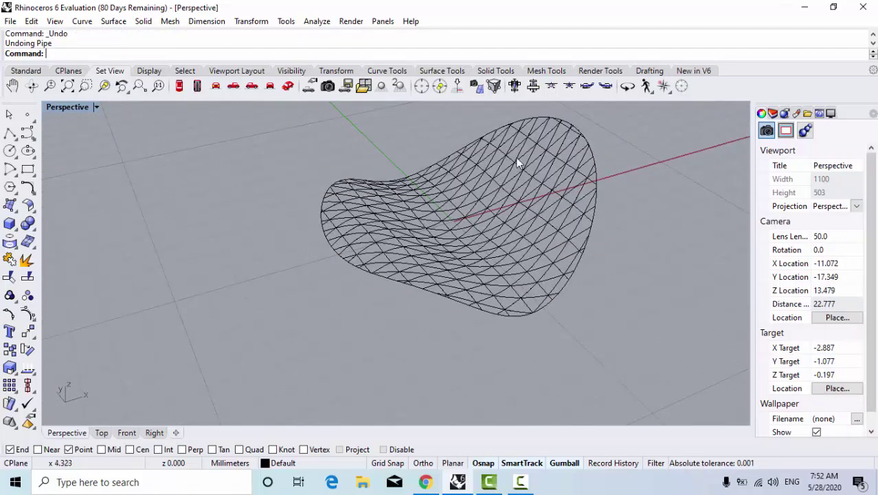
Pipe all the trimmed grid curves and the boundary curve with a radius of 0.05 and flat caps
drag(633, 117, 439, 199)
drag(268, 313, 250, 337)
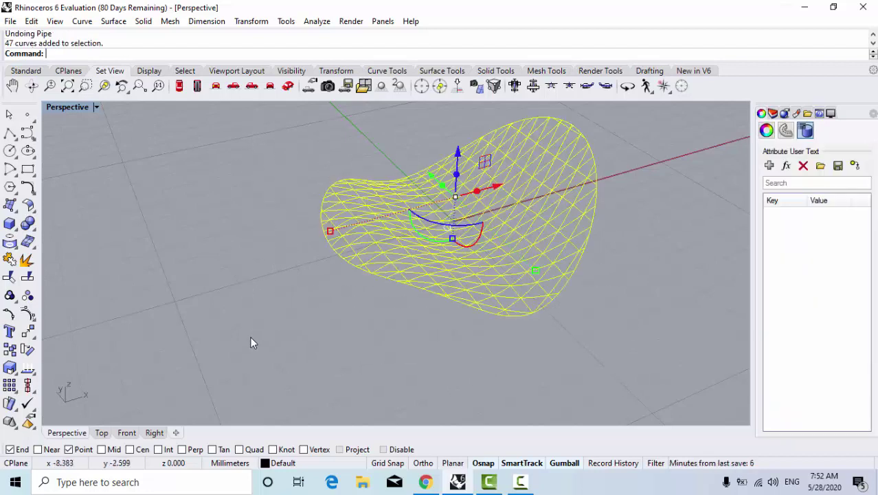
drag(655, 108, 261, 344)
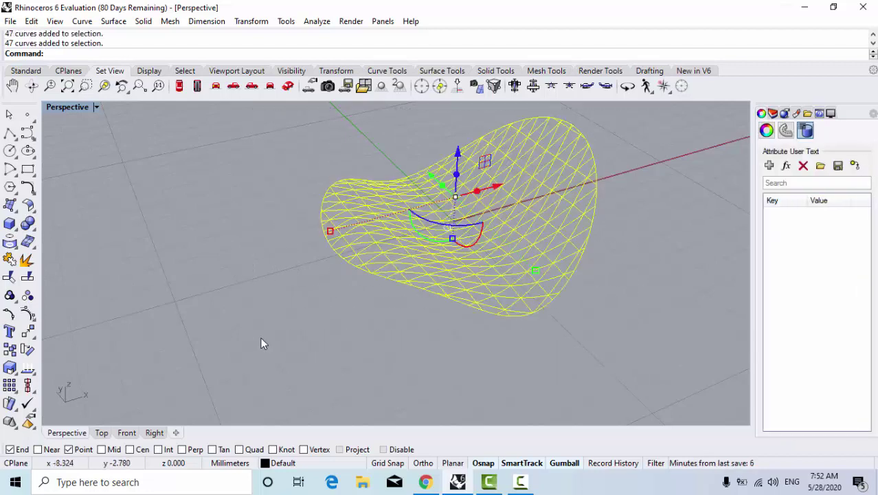
text(P)
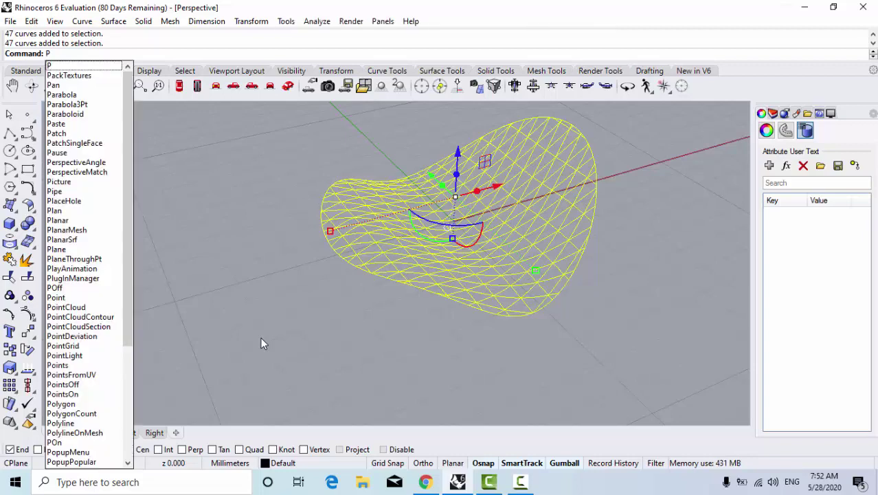
text(ipe)
key(Return)
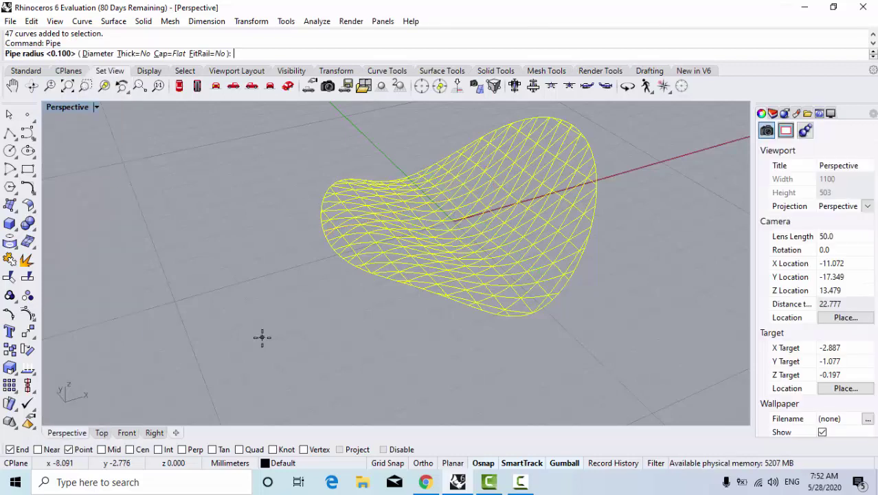
text(0.05)
key(Return)
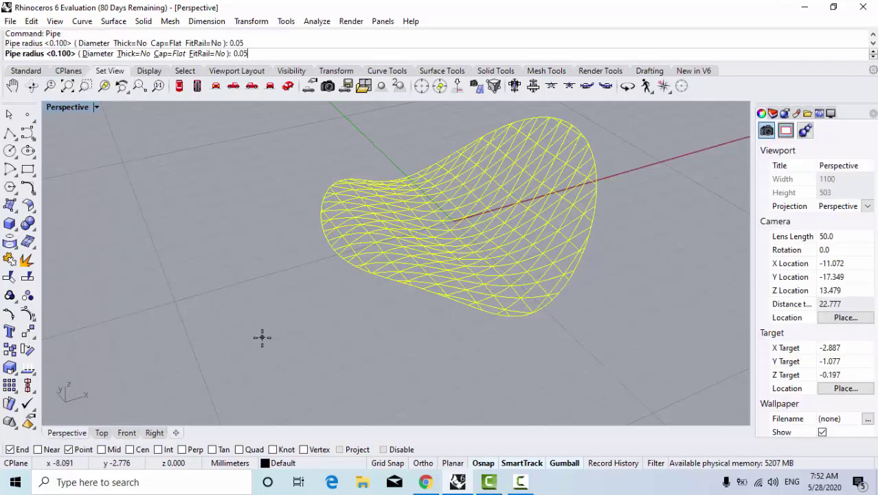
click(334, 320)
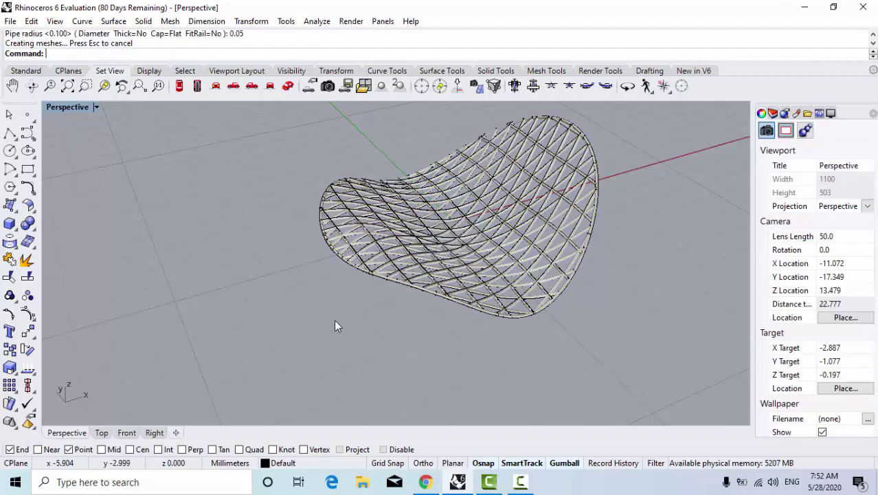
Set the Perspective viewport's display mode to Raytraced to view the piped lattice
right_drag(370, 331, 294, 354)
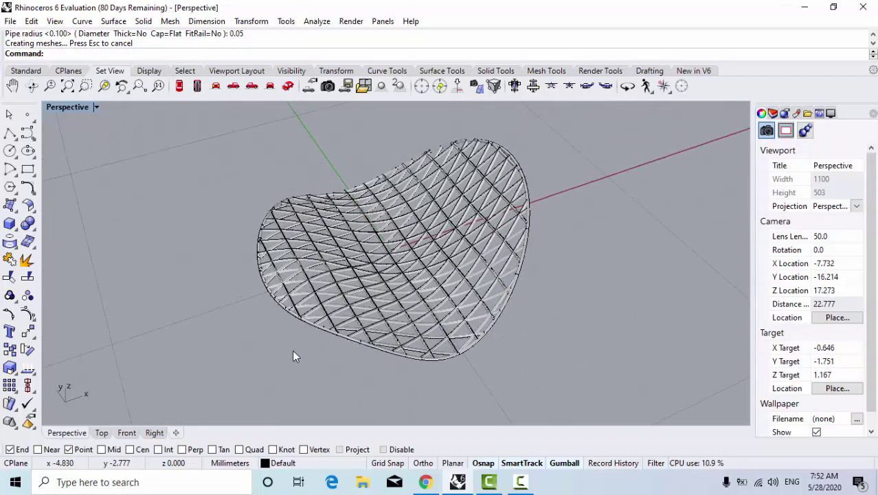
click(80, 107)
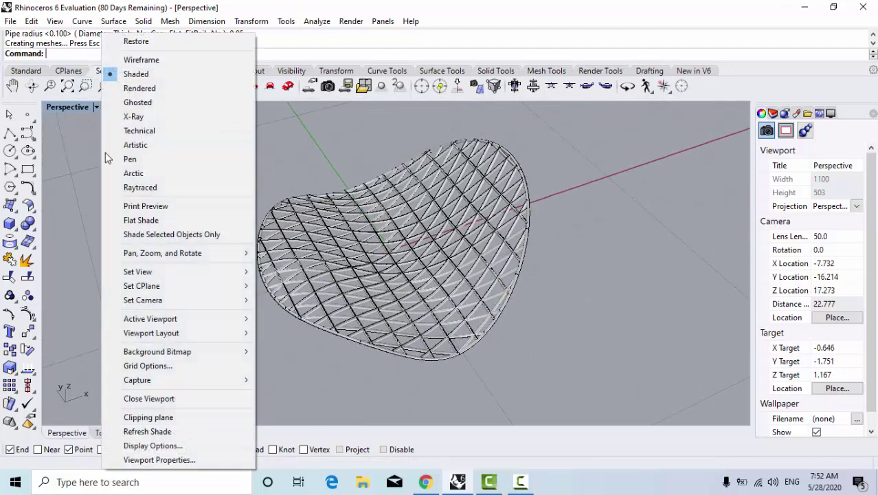
click(128, 187)
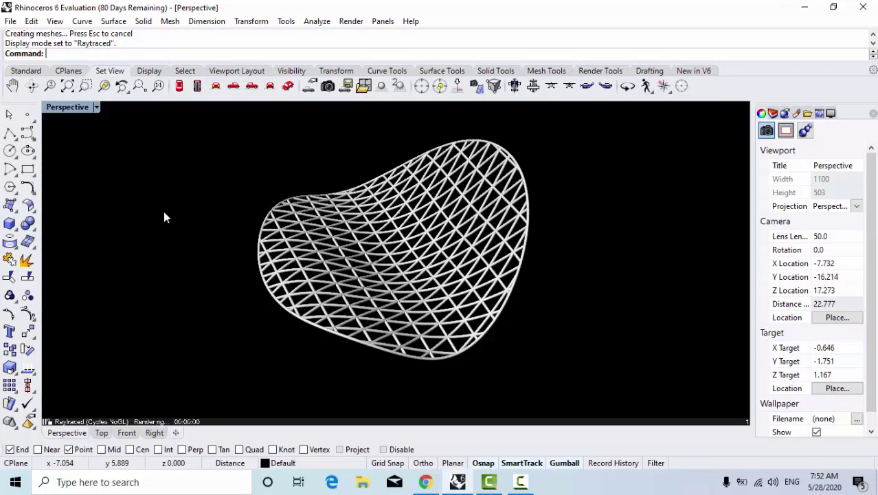
shift+right_drag(184, 216, 349, 216)
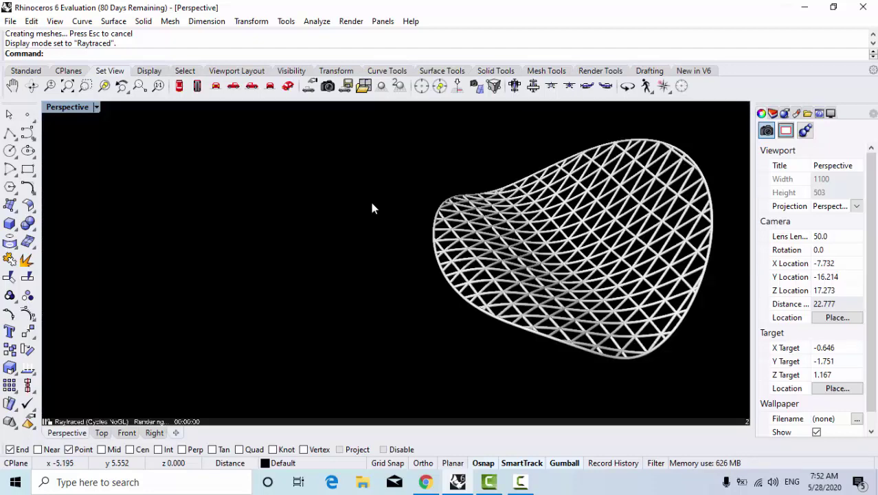